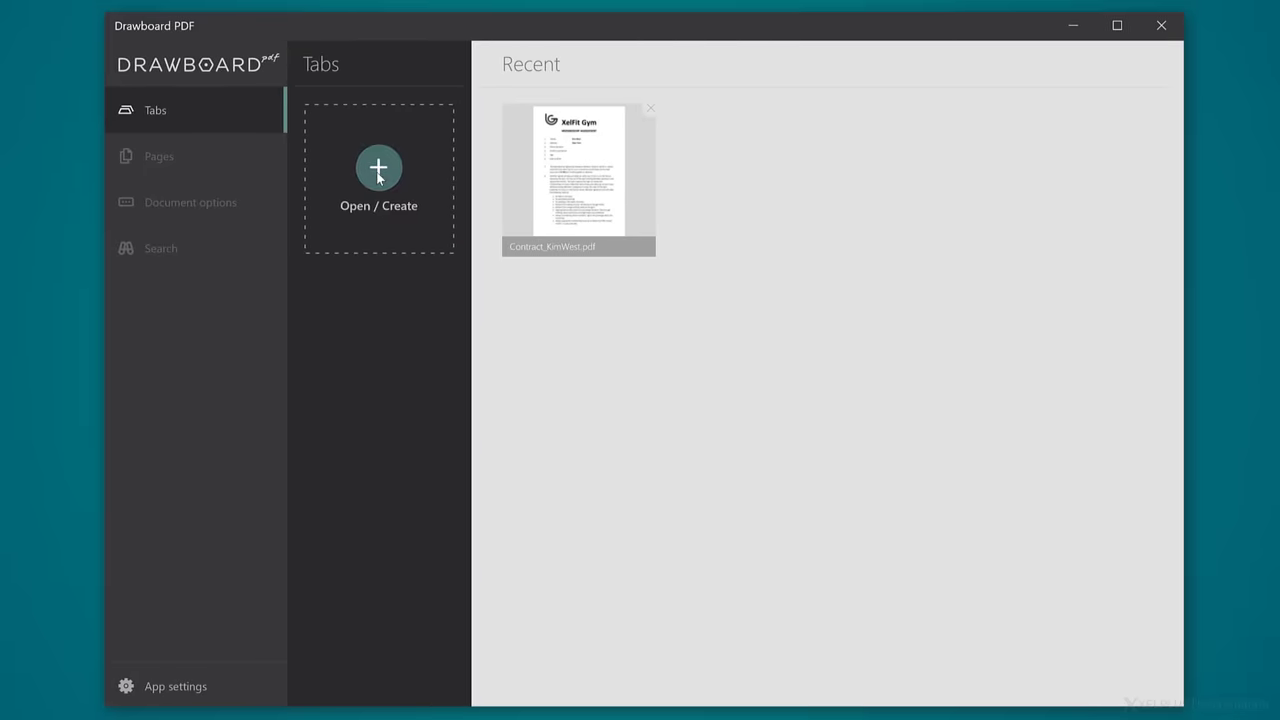
Step: Browse the computer's files and open the gym membership contract PDF
{"action": "left_click", "coordinate": [378, 177]}
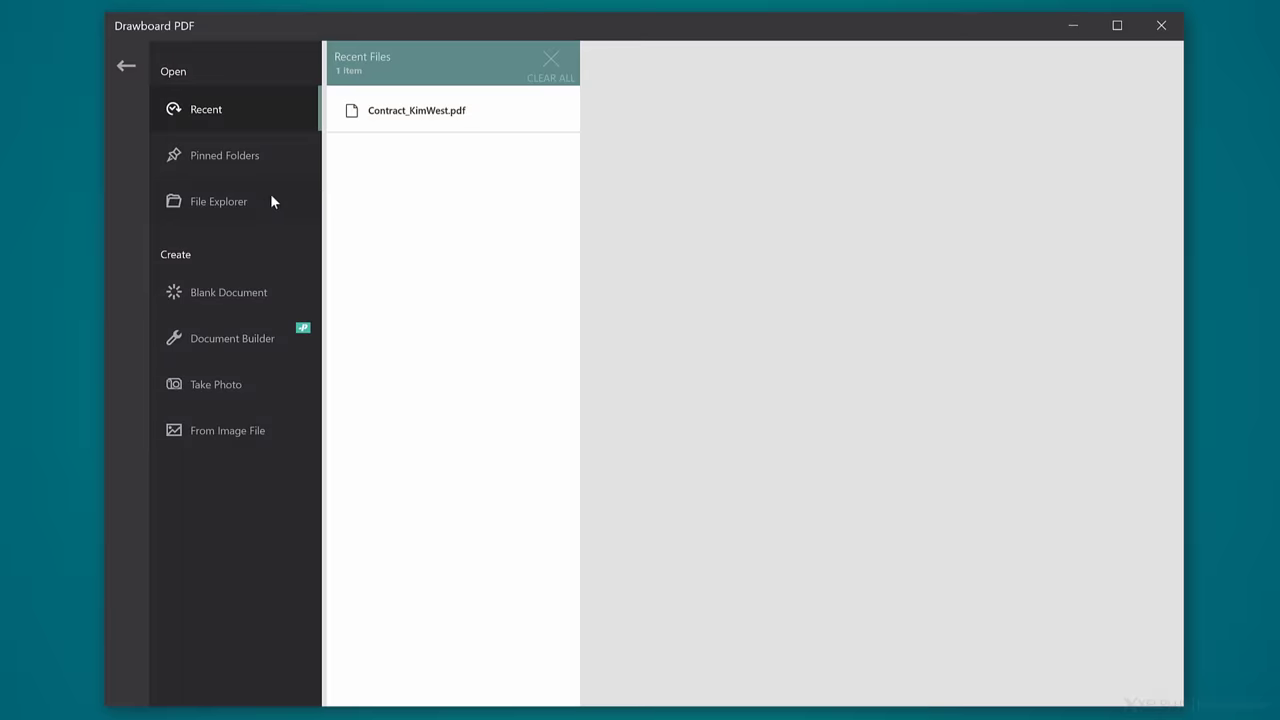
{"action": "left_click", "coordinate": [210, 200]}
{"action": "double_click", "coordinate": [367, 170]}
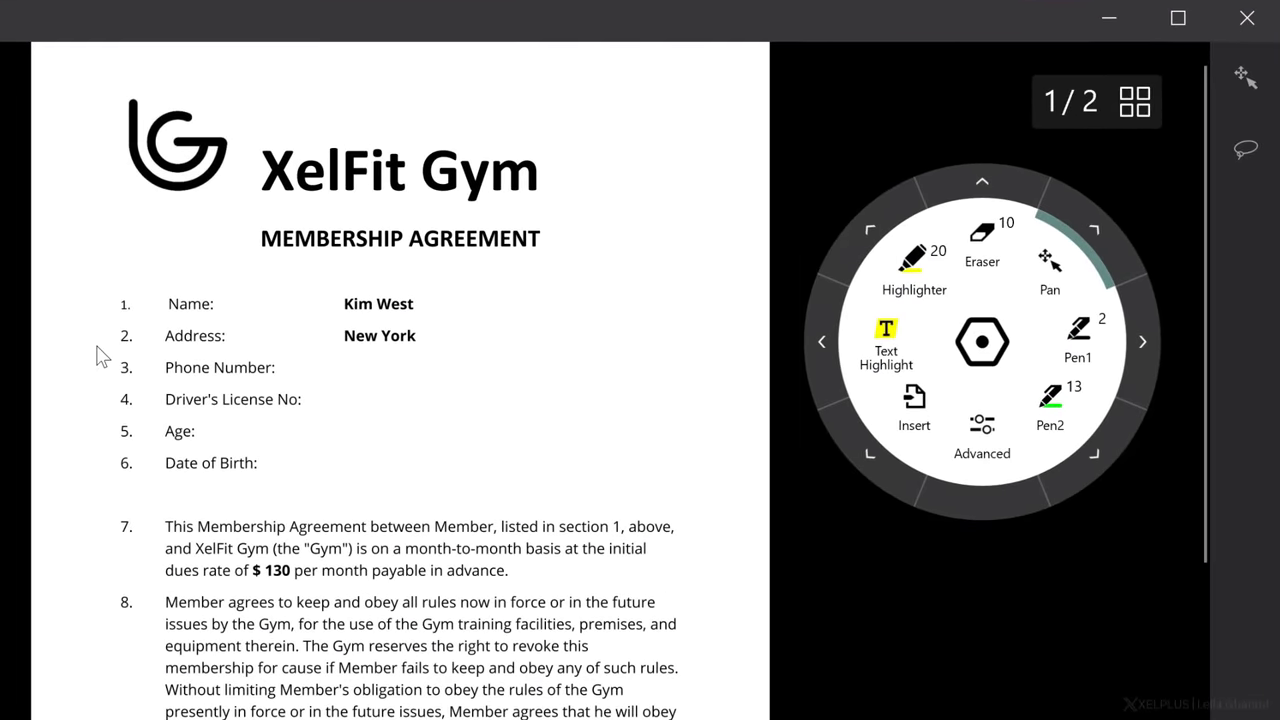
Step: Set Pen2 to red with 35% opacity and 14 pt width, and add it to the favorites
{"action": "left_click", "coordinate": [1088, 455]}
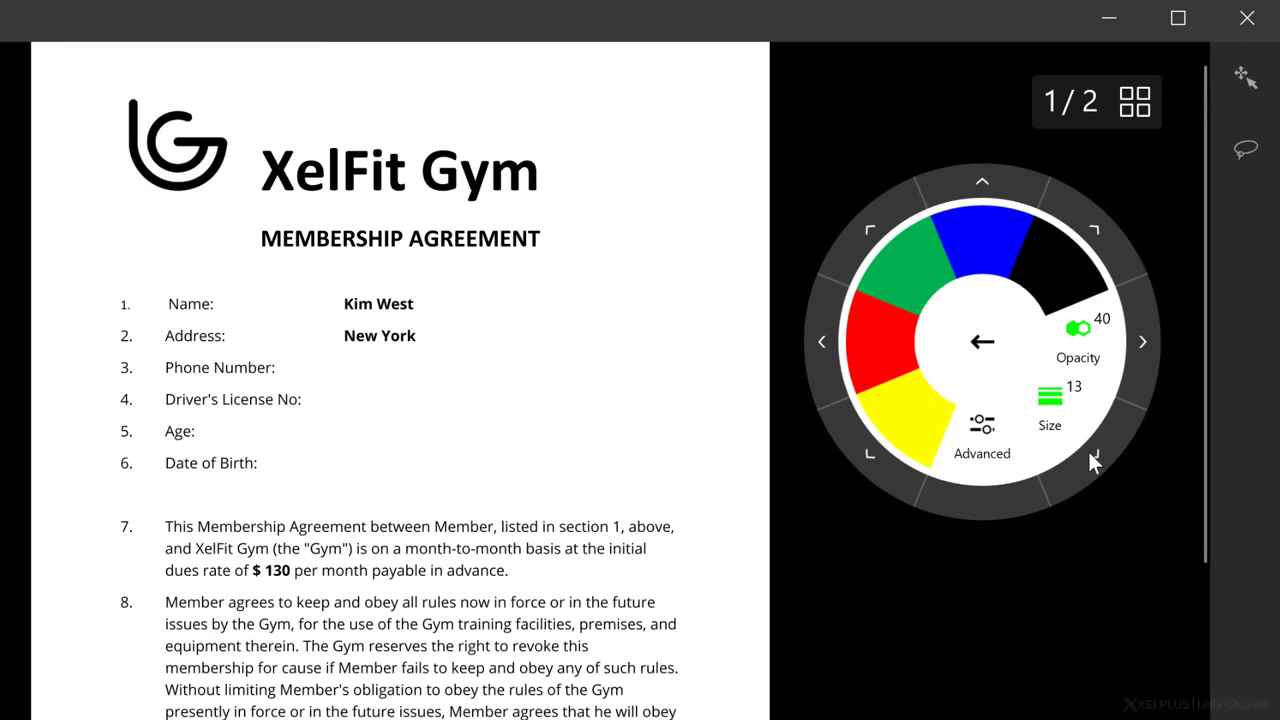
{"action": "left_click", "coordinate": [987, 437]}
{"action": "left_click", "coordinate": [866, 488]}
{"action": "left_click", "coordinate": [657, 165]}
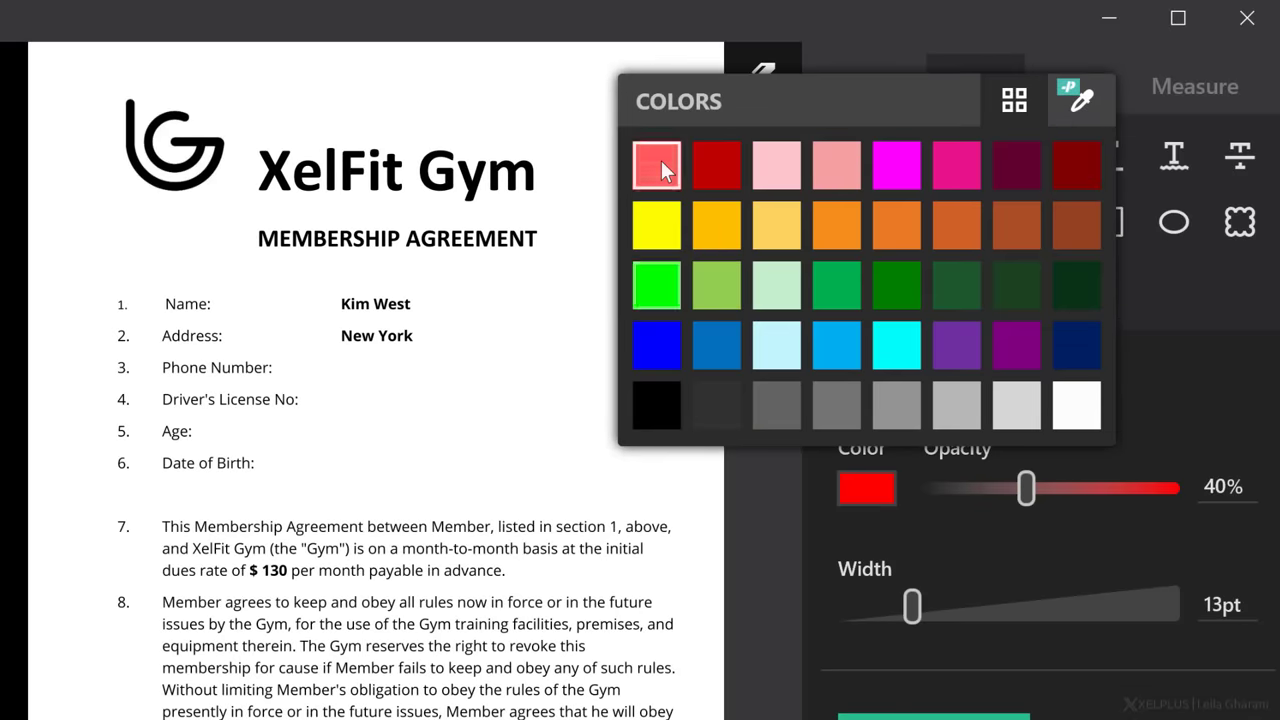
{"action": "left_click", "coordinate": [915, 607]}
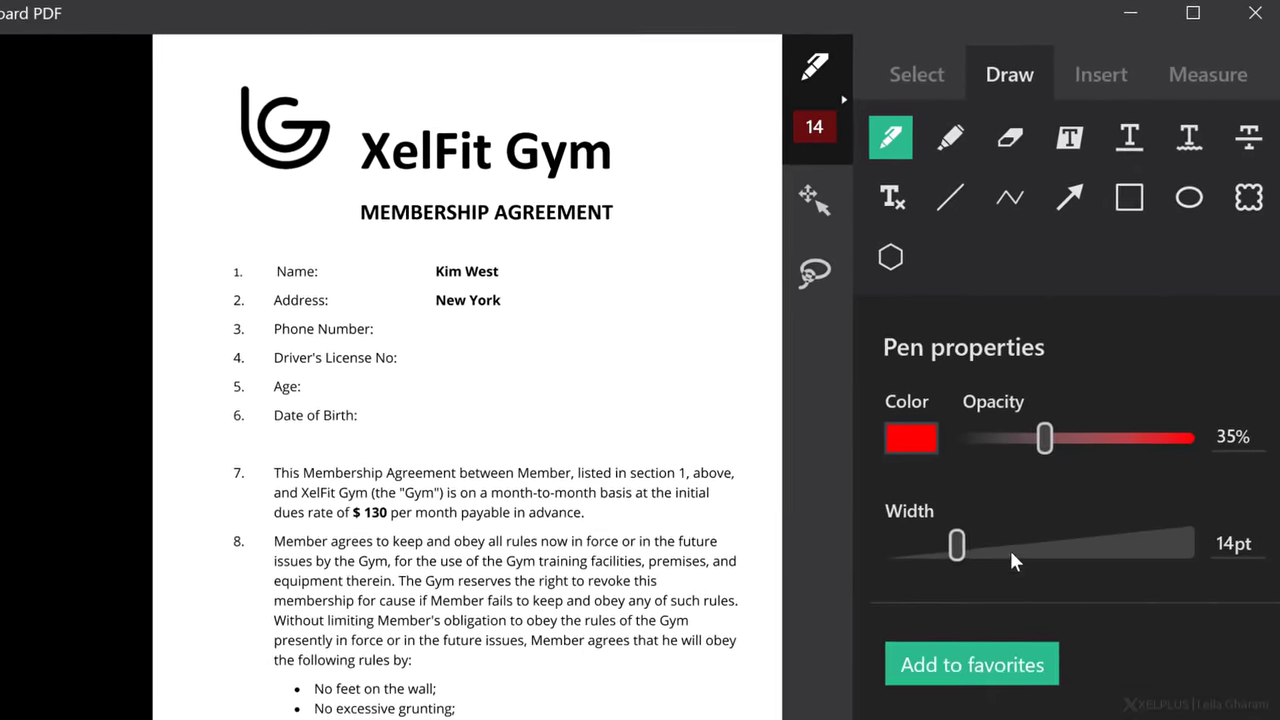
{"action": "left_click", "coordinate": [978, 652]}
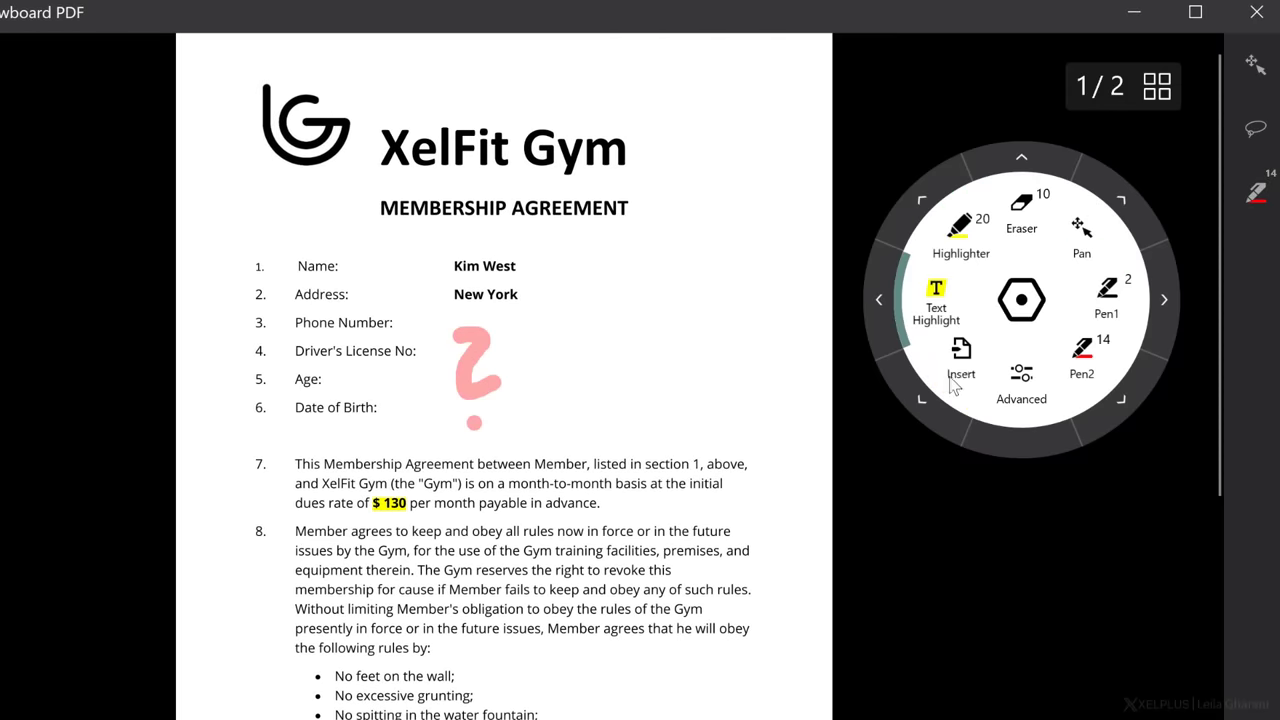
Step: Insert a shape around the contract's labels from Phone Number to Date of Birth
{"action": "left_click", "coordinate": [952, 380]}
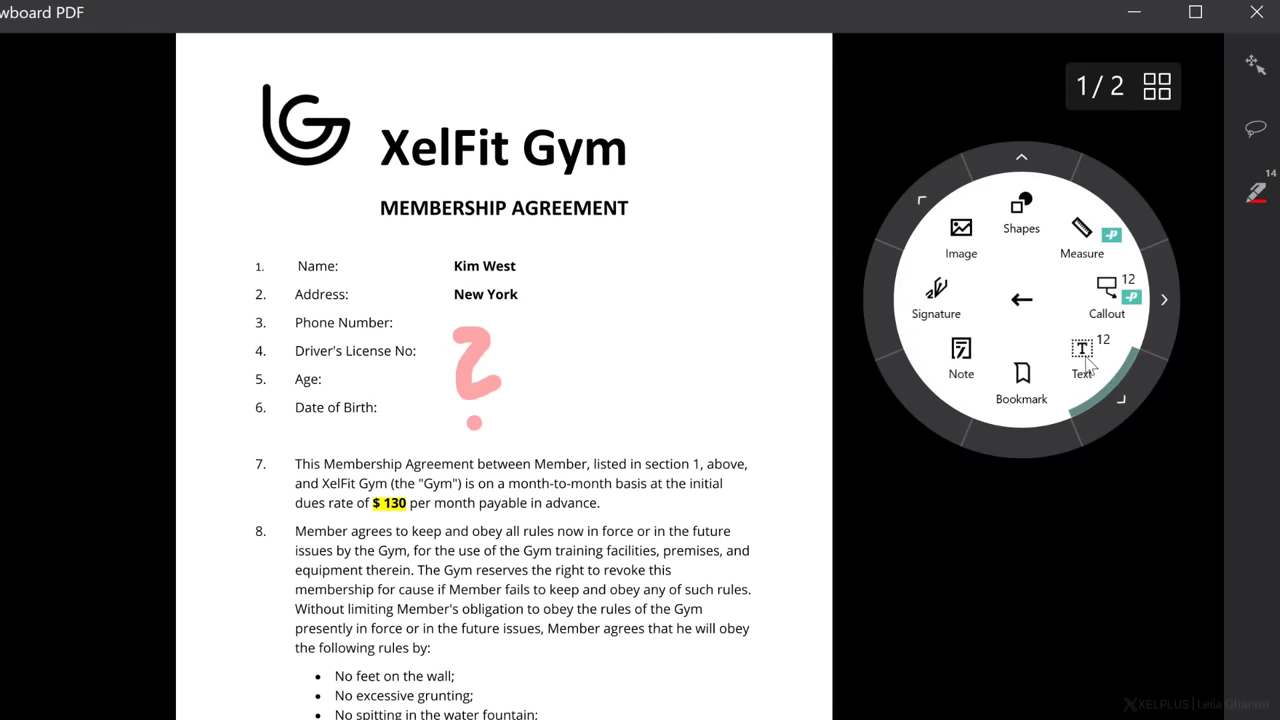
{"action": "left_click", "coordinate": [1022, 210]}
{"action": "left_click_drag", "start_coordinate": [243, 318], "coordinate": [432, 436]}
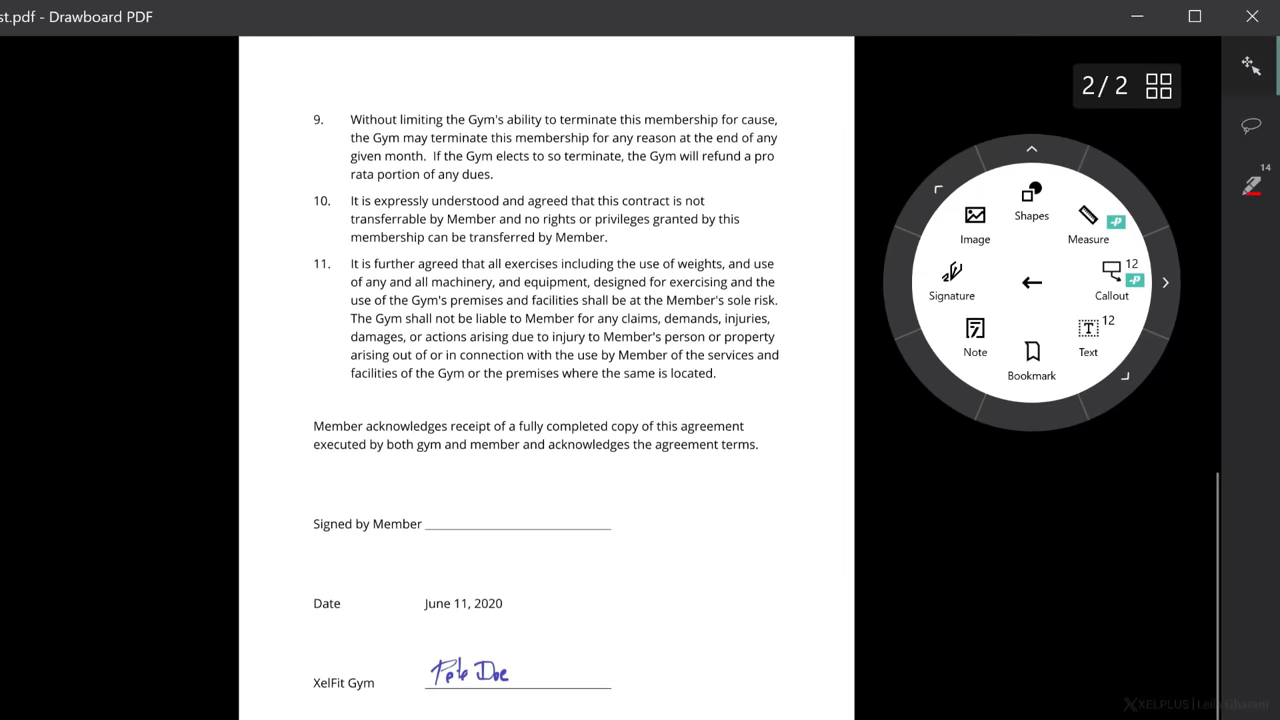
Step: Insert the XELPLUS logo from an image file and the saved signature on page 2 of the contract
{"action": "left_click", "coordinate": [980, 222]}
{"action": "left_click", "coordinate": [1031, 200]}
{"action": "double_click", "coordinate": [309, 200]}
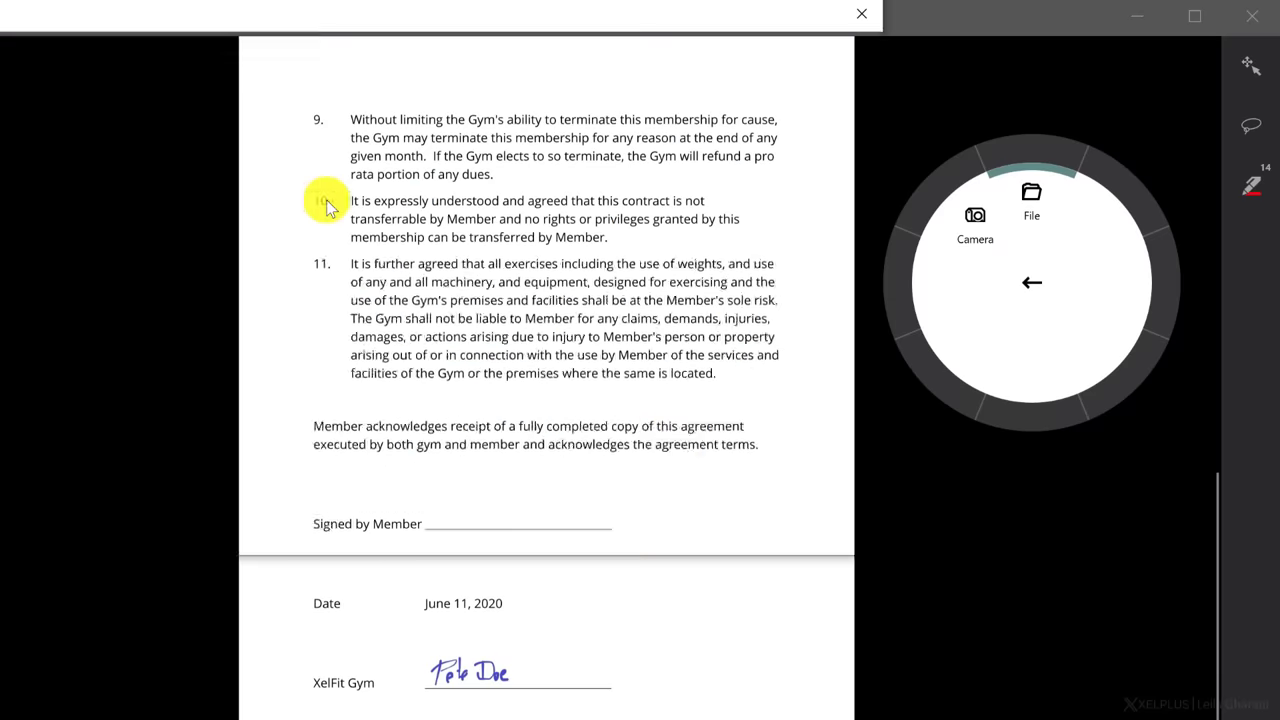
{"action": "left_click", "coordinate": [666, 537]}
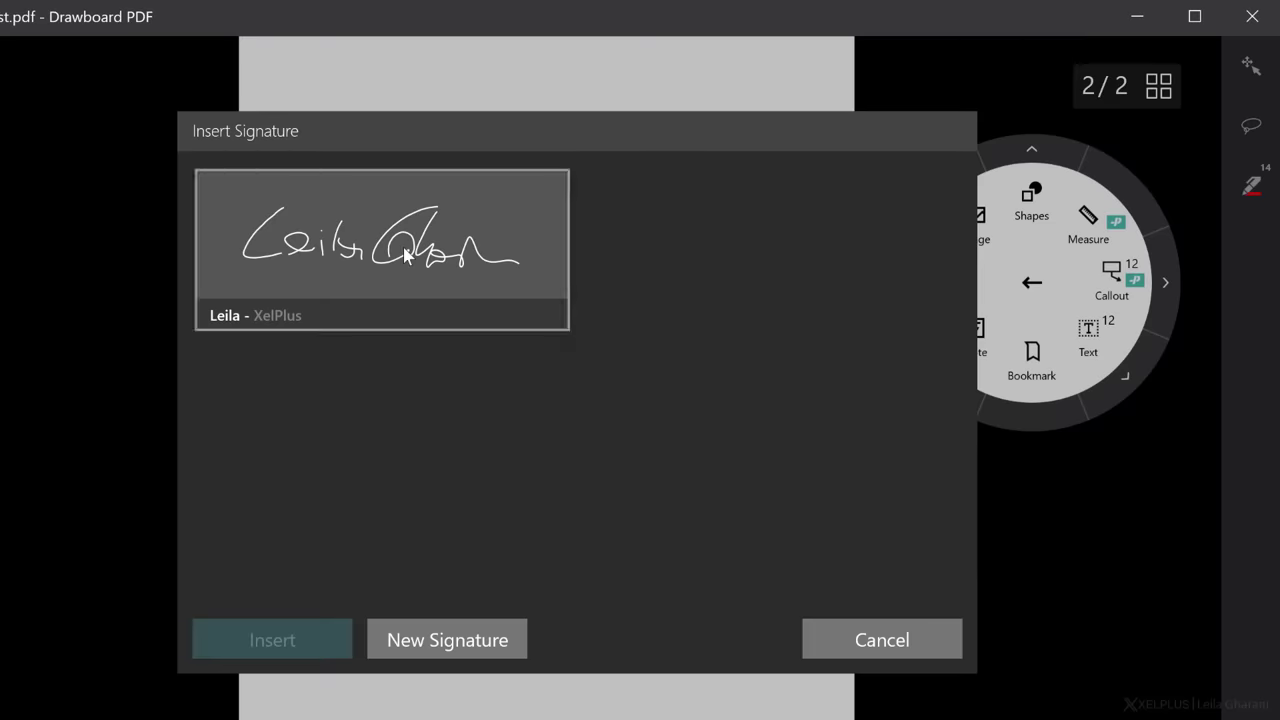
{"action": "left_click", "coordinate": [285, 640]}
Step: Shrink the XELPLUS logo and move it beside the XelFit Gym signature line
{"action": "left_click", "coordinate": [603, 489]}
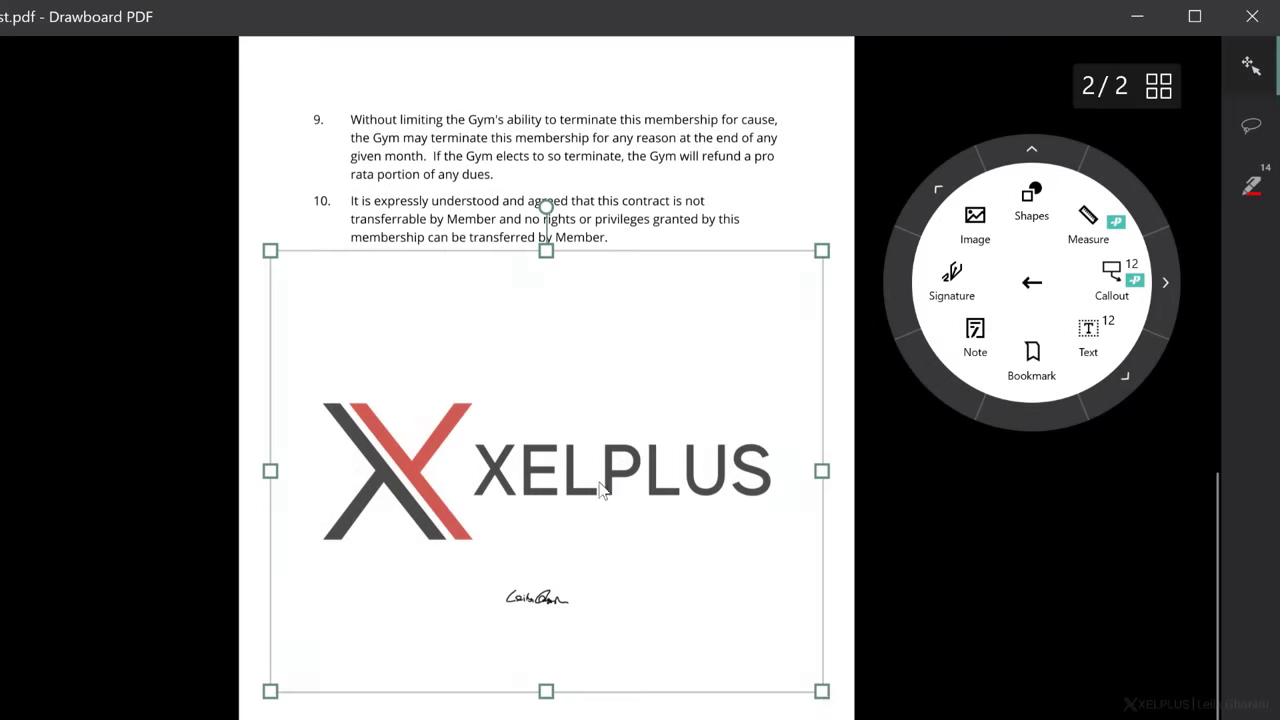
{"action": "left_click_drag", "start_coordinate": [826, 689], "coordinate": [489, 425]}
{"action": "left_click_drag", "start_coordinate": [388, 341], "coordinate": [698, 675]}
{"action": "scroll", "coordinate": [551, 590], "scroll_direction": "down", "scroll_amount": 1}
Step: Duplicate the inserted signature next to the date and place the copy below the XelFit Gym signature line
{"action": "left_click", "coordinate": [540, 500]}
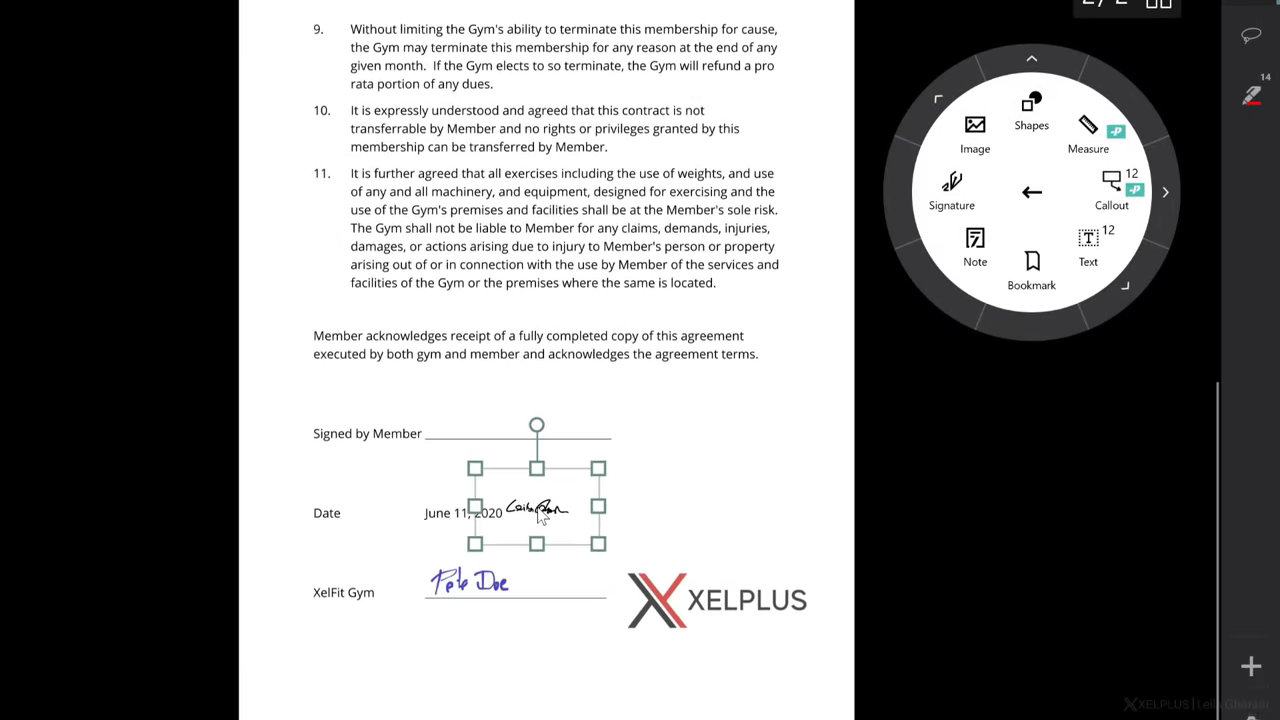
{"action": "key", "text": "ctrl+c"}
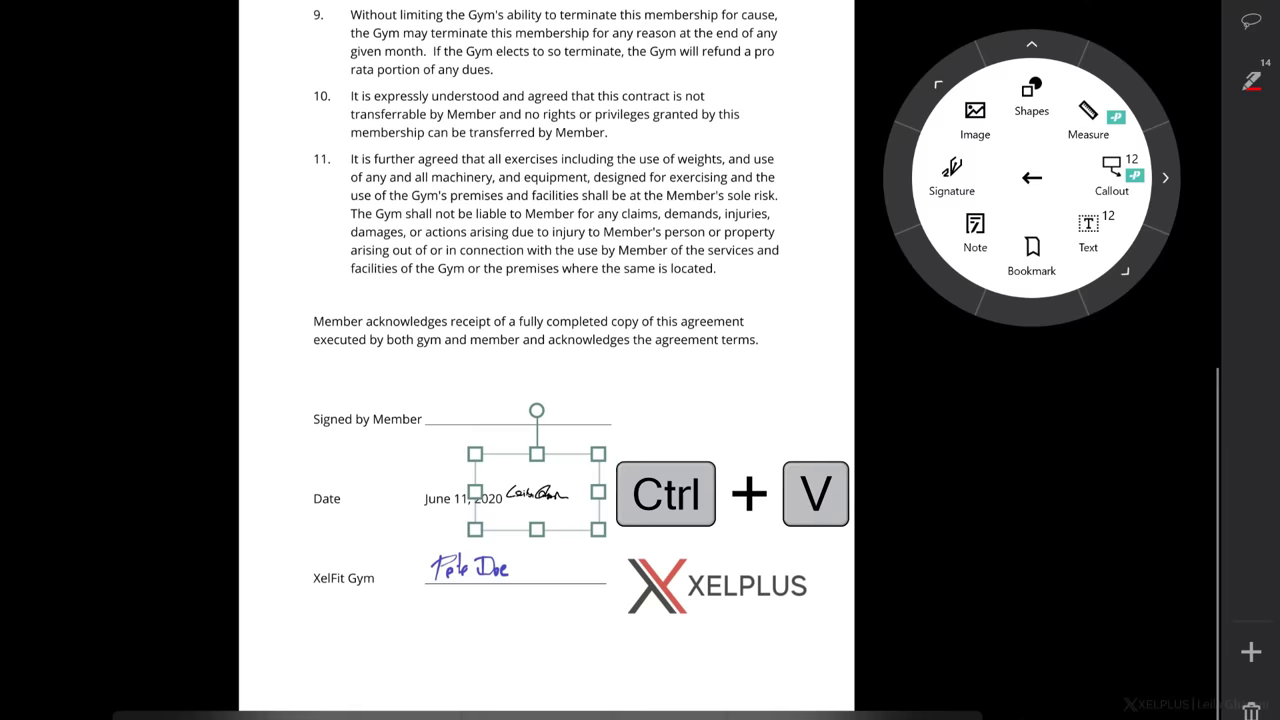
{"action": "left_click_drag", "start_coordinate": [568, 528], "coordinate": [510, 677]}
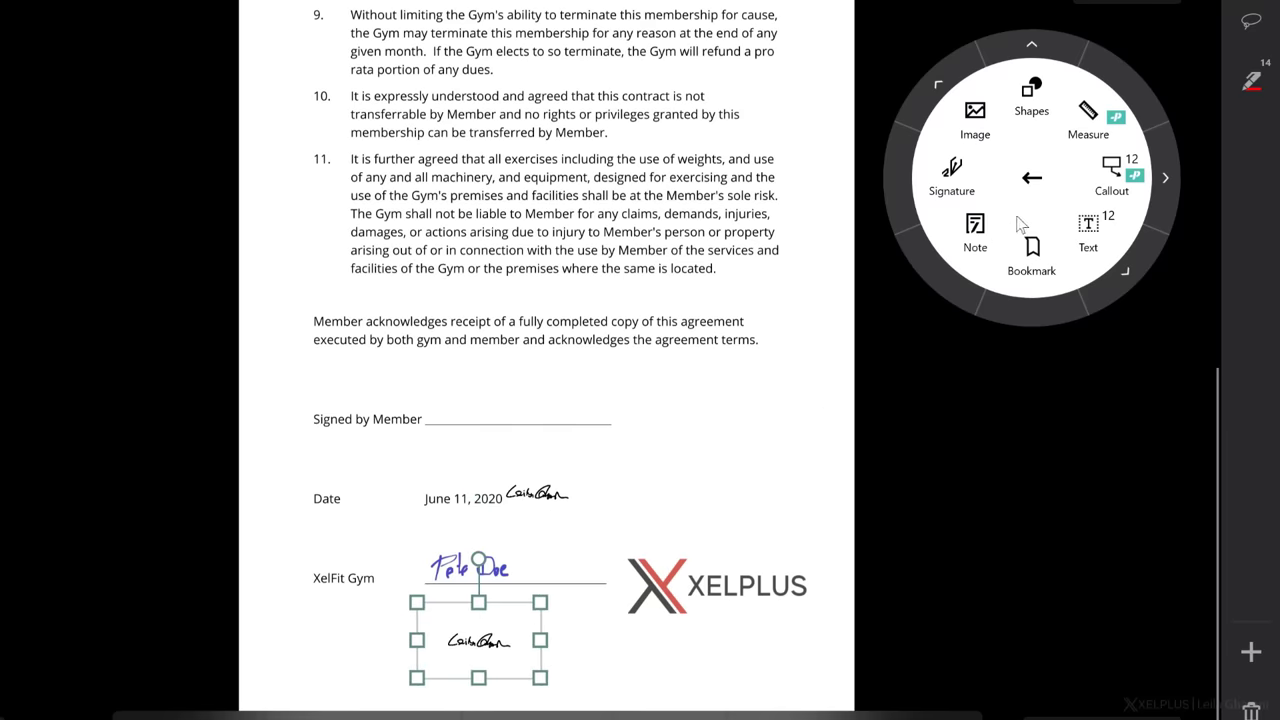
Step: Move the radial tool menu to the other side of the page and return it to its main tools
{"action": "left_click_drag", "start_coordinate": [1035, 193], "coordinate": [216, 200]}
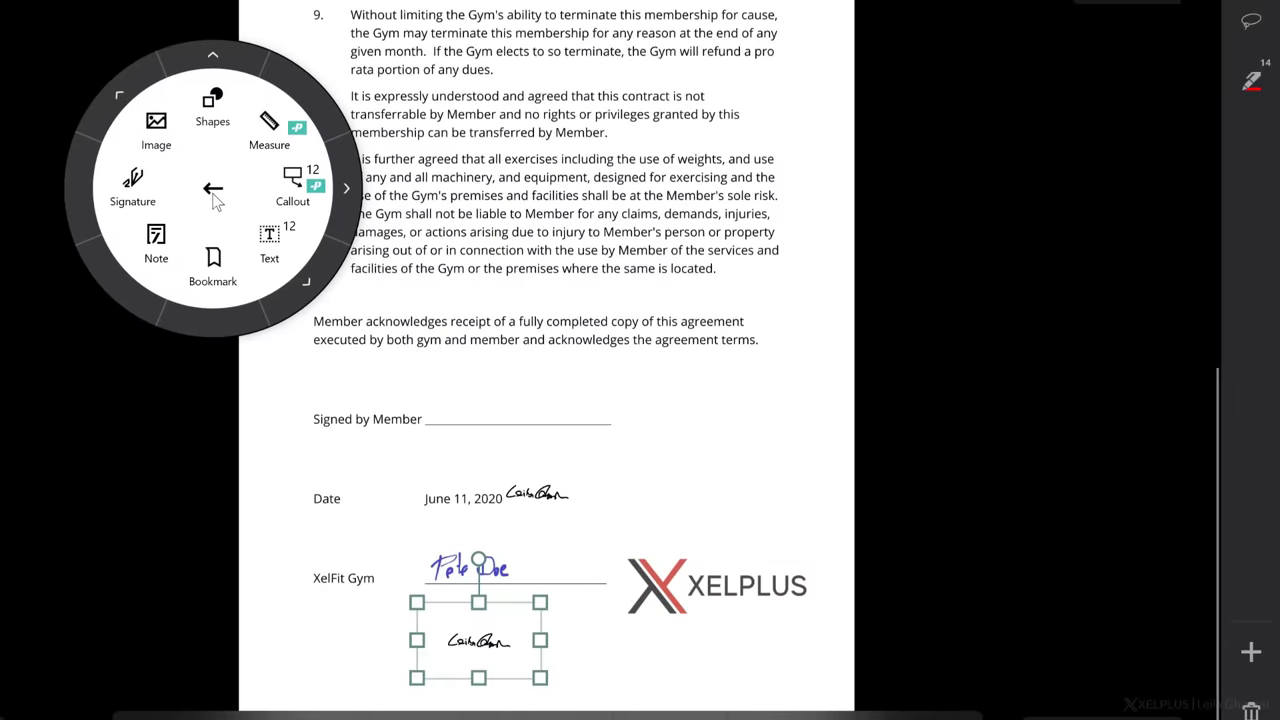
{"action": "left_click", "coordinate": [214, 192]}
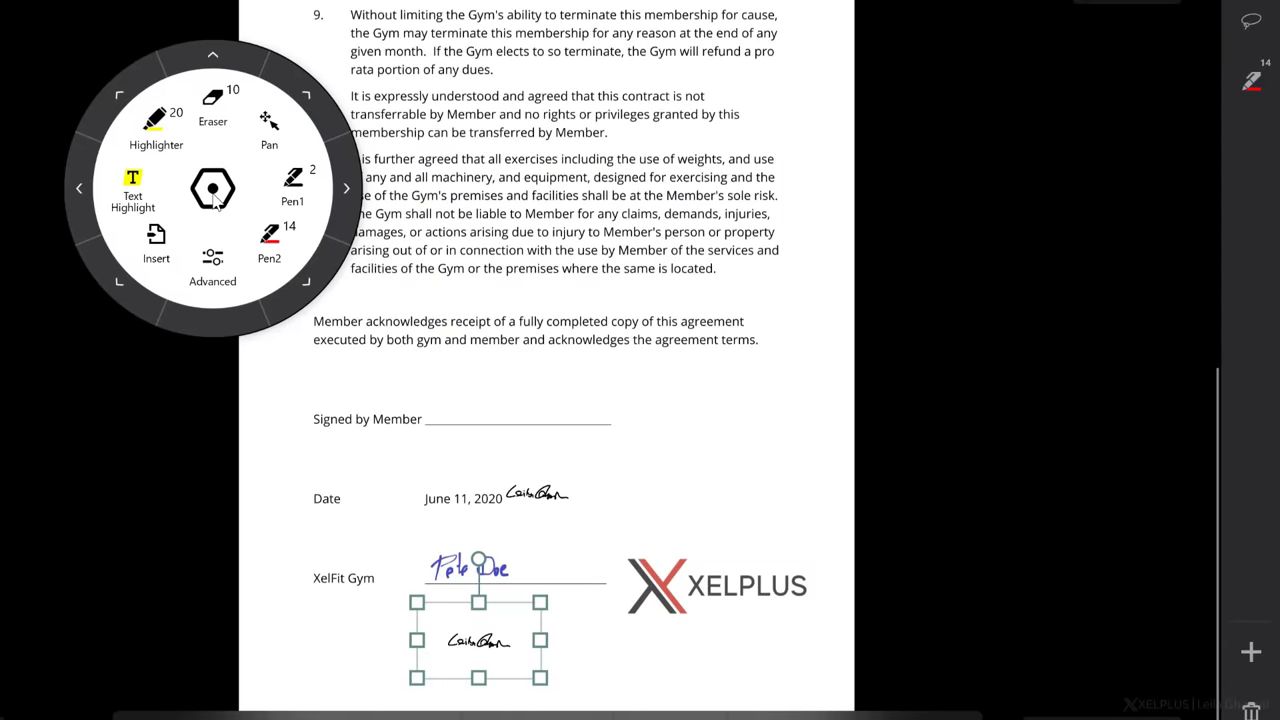
{"action": "left_click", "coordinate": [214, 192]}
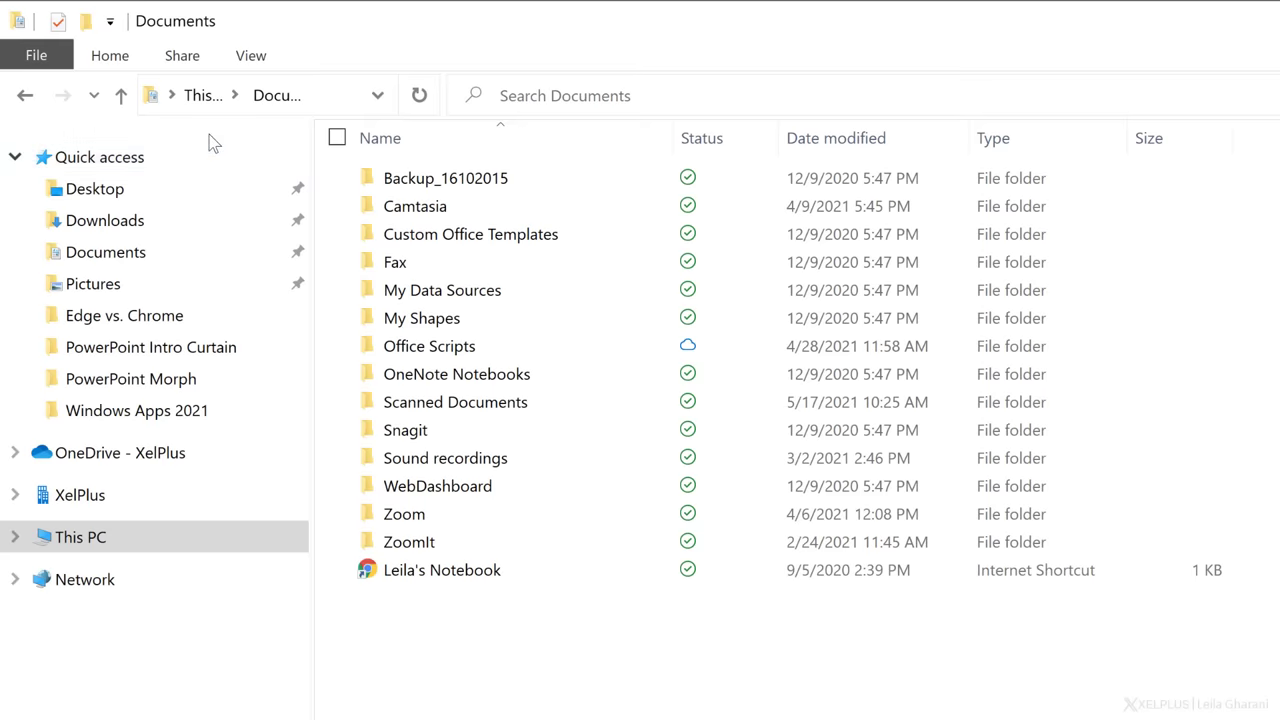
Step: Switch to File Explorer and enable the QTTabBar toolbar
{"action": "left_click", "coordinate": [252, 58]}
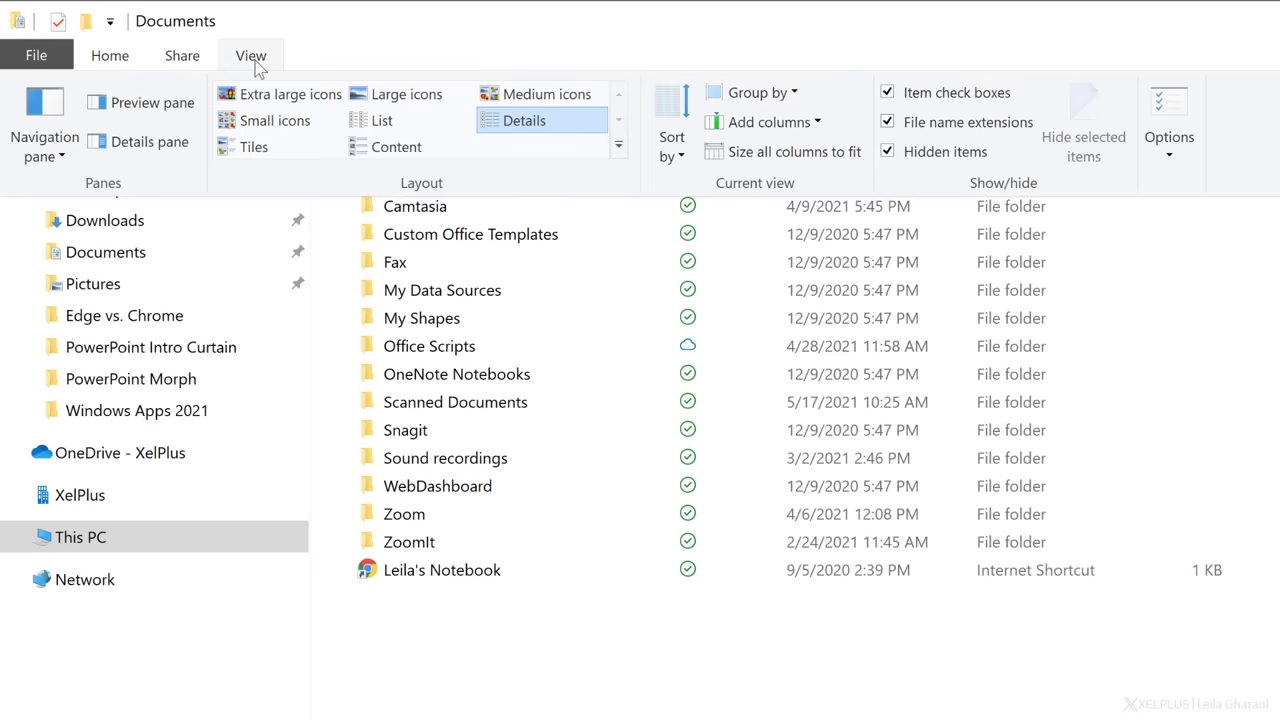
{"action": "left_click", "coordinate": [1169, 155]}
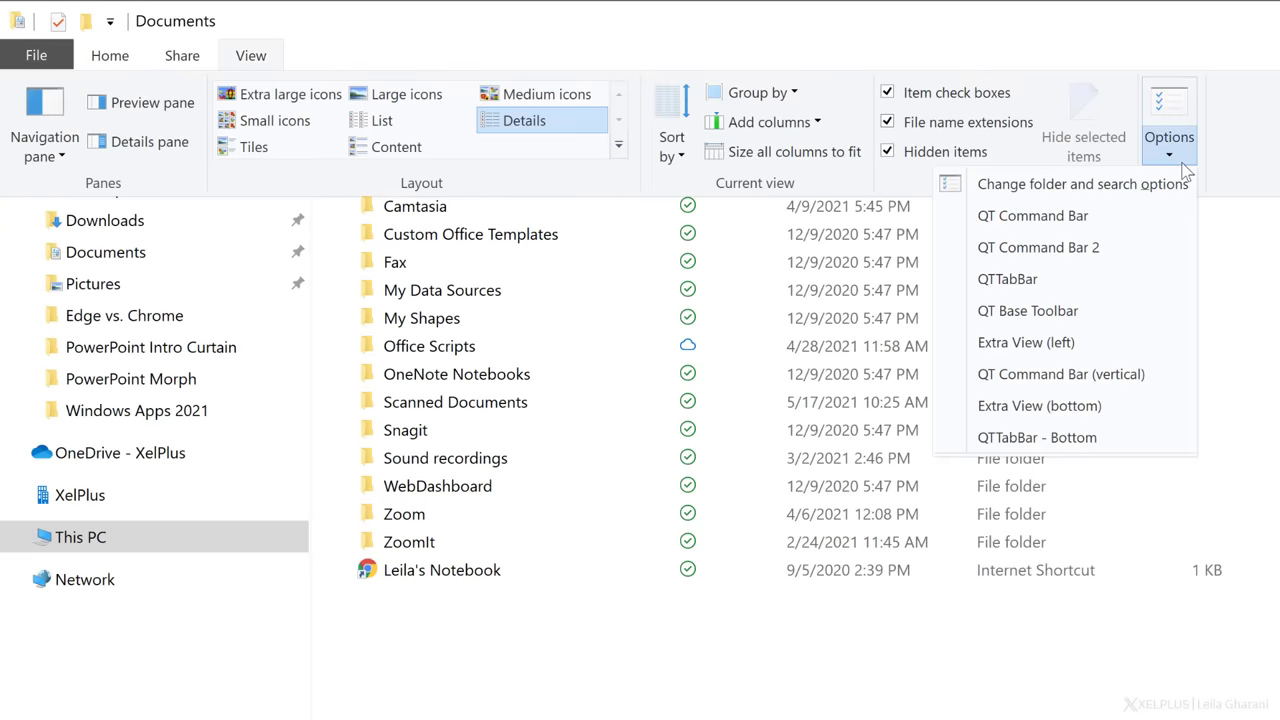
{"action": "left_click", "coordinate": [1083, 280]}
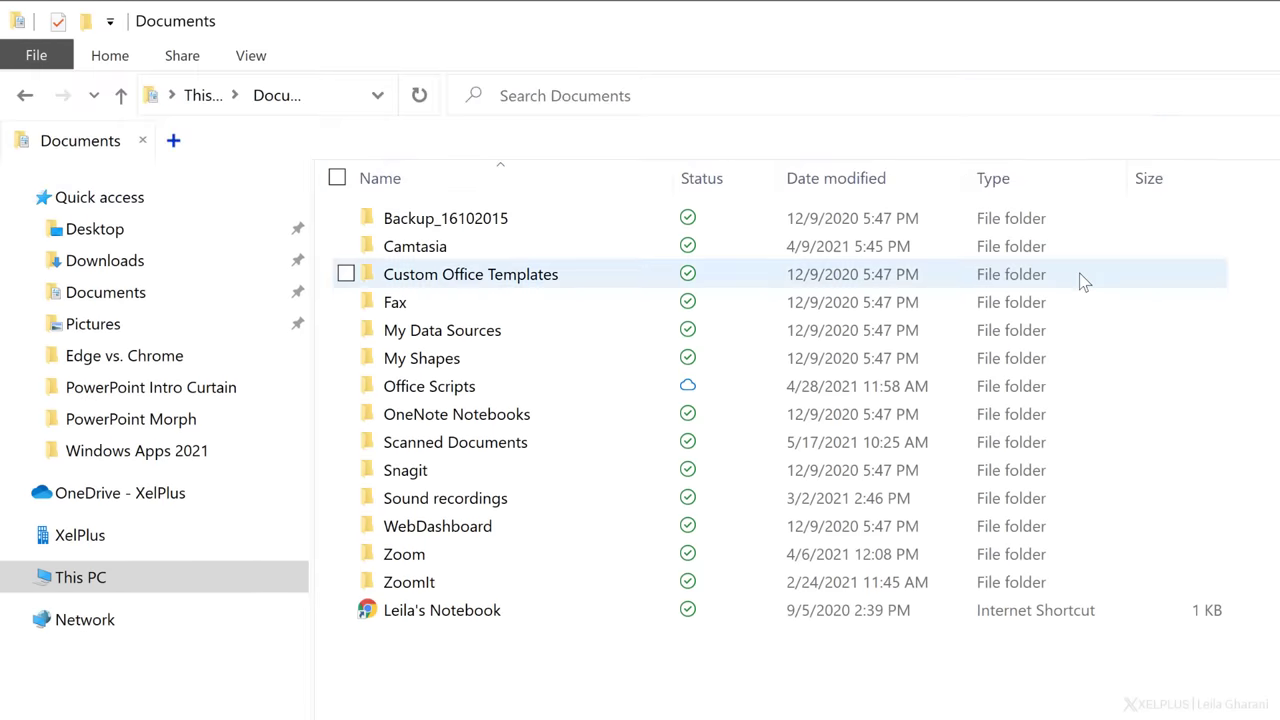
Step: Open the Scanned Documents and Pictures folders in new tabs
{"action": "right_click", "coordinate": [441, 445]}
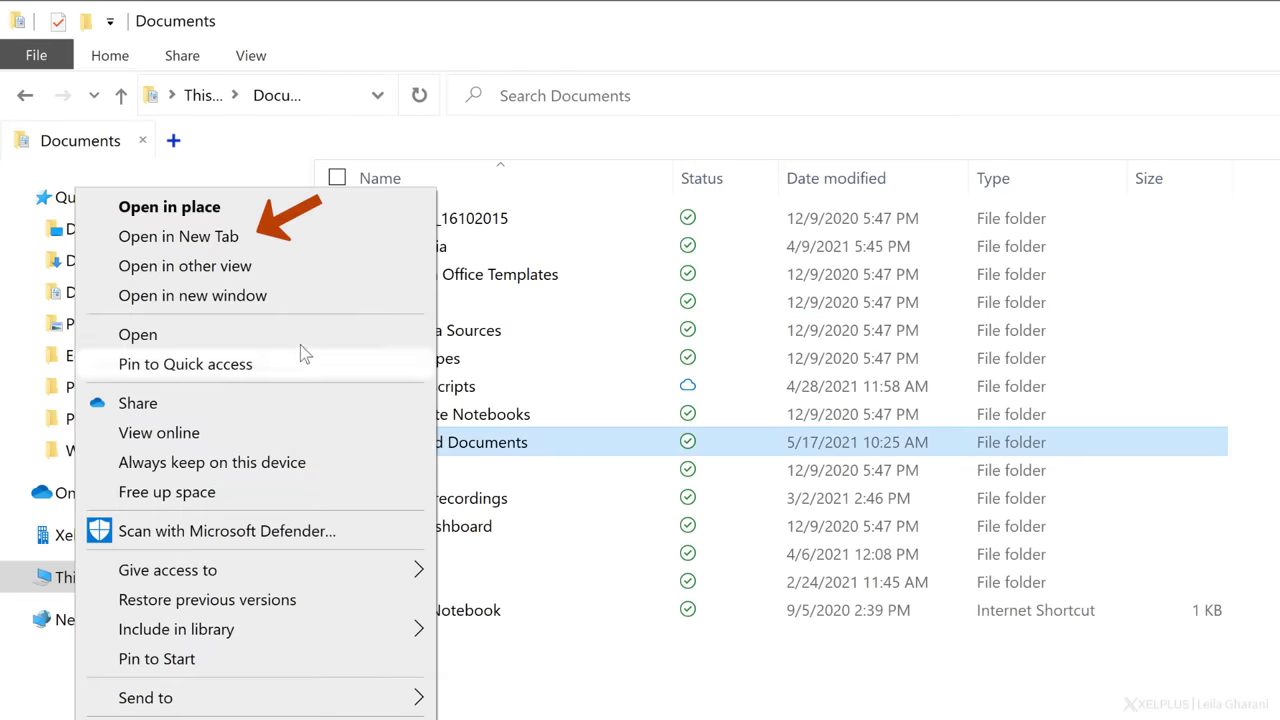
{"action": "left_click", "coordinate": [295, 239]}
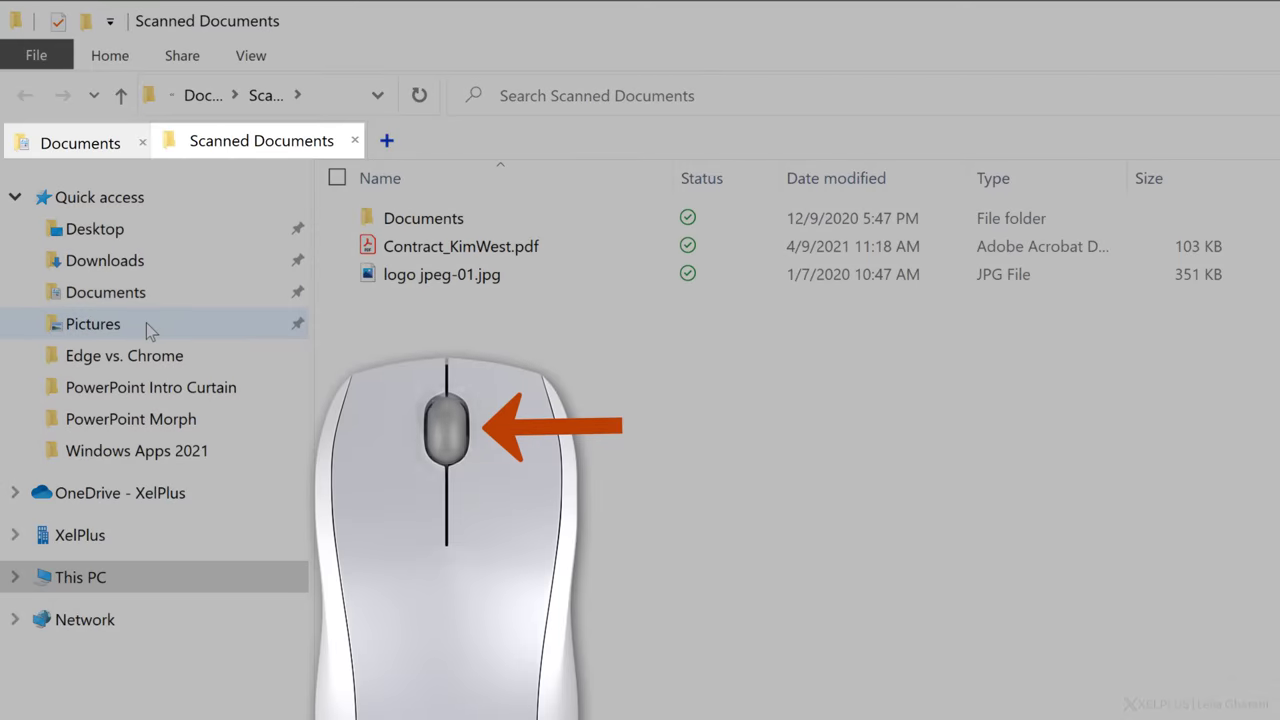
{"action": "middle_click", "coordinate": [146, 323]}
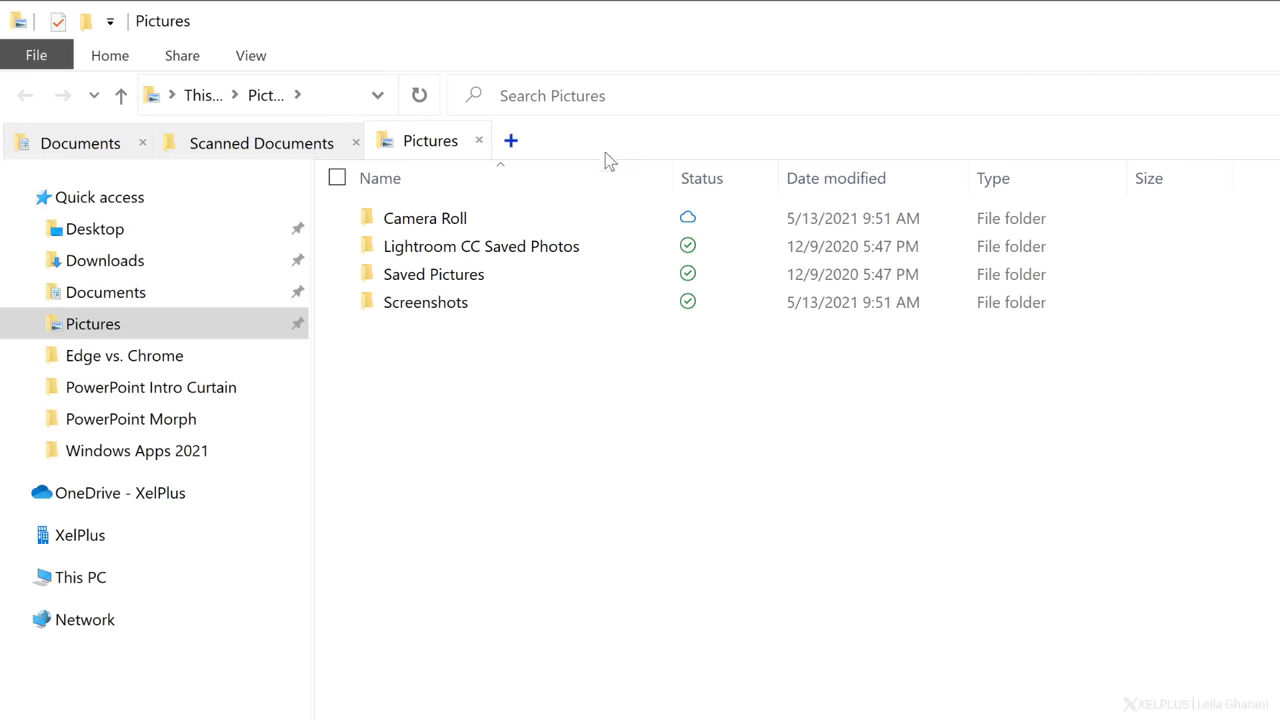
Step: Change the "Double Click on folder view" event in the QTTabBar options and try it out to close the Pictures tab
{"action": "right_click", "coordinate": [612, 148]}
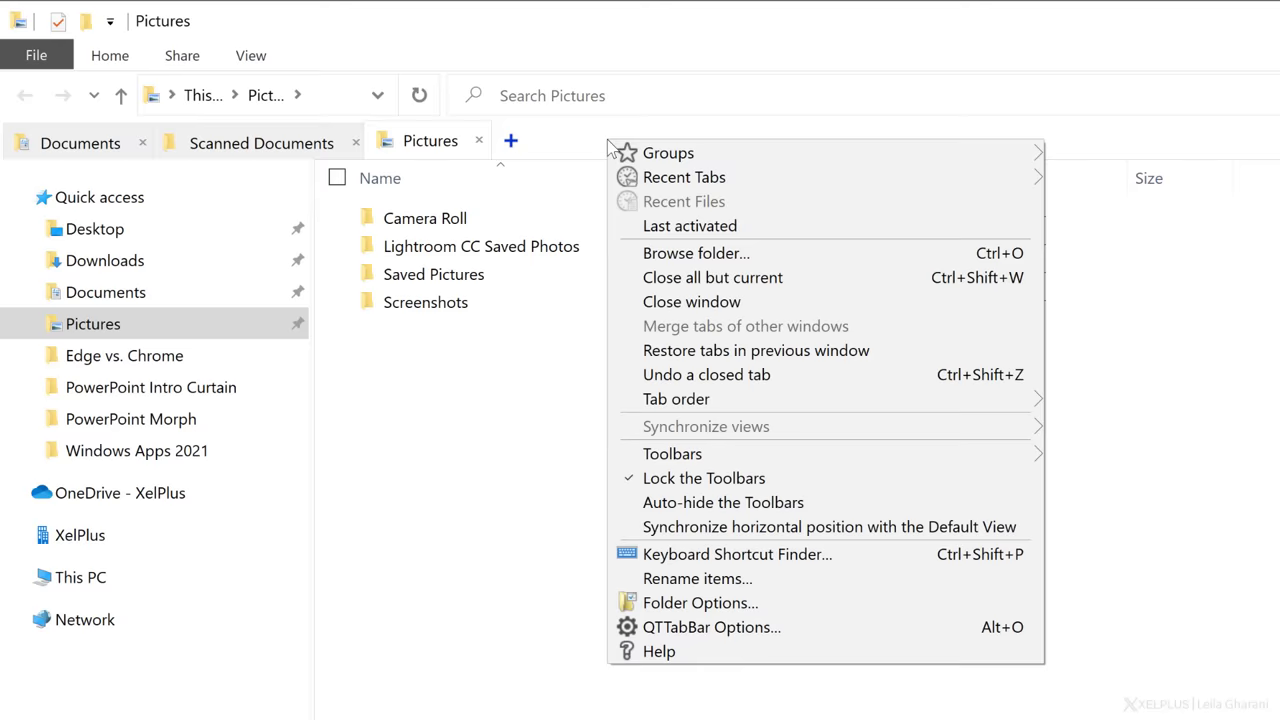
{"action": "left_click", "coordinate": [685, 627]}
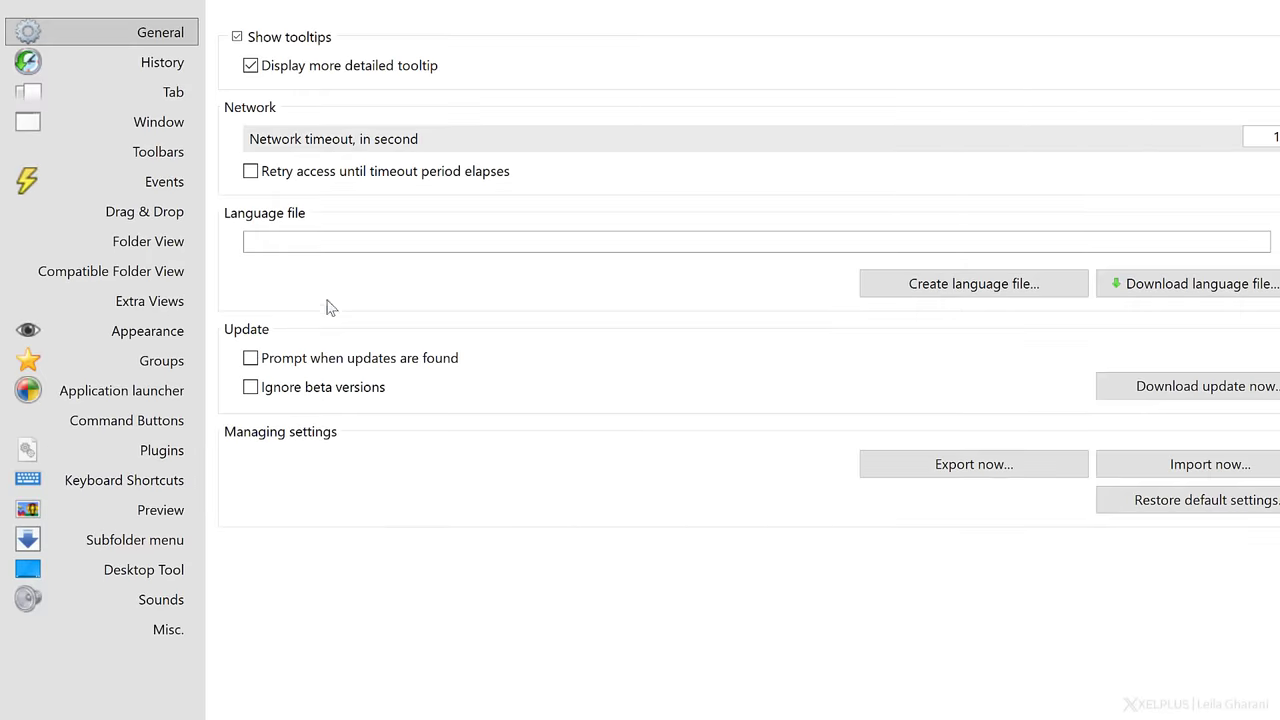
{"action": "scroll", "coordinate": [809, 348], "scroll_direction": "down", "scroll_amount": 5}
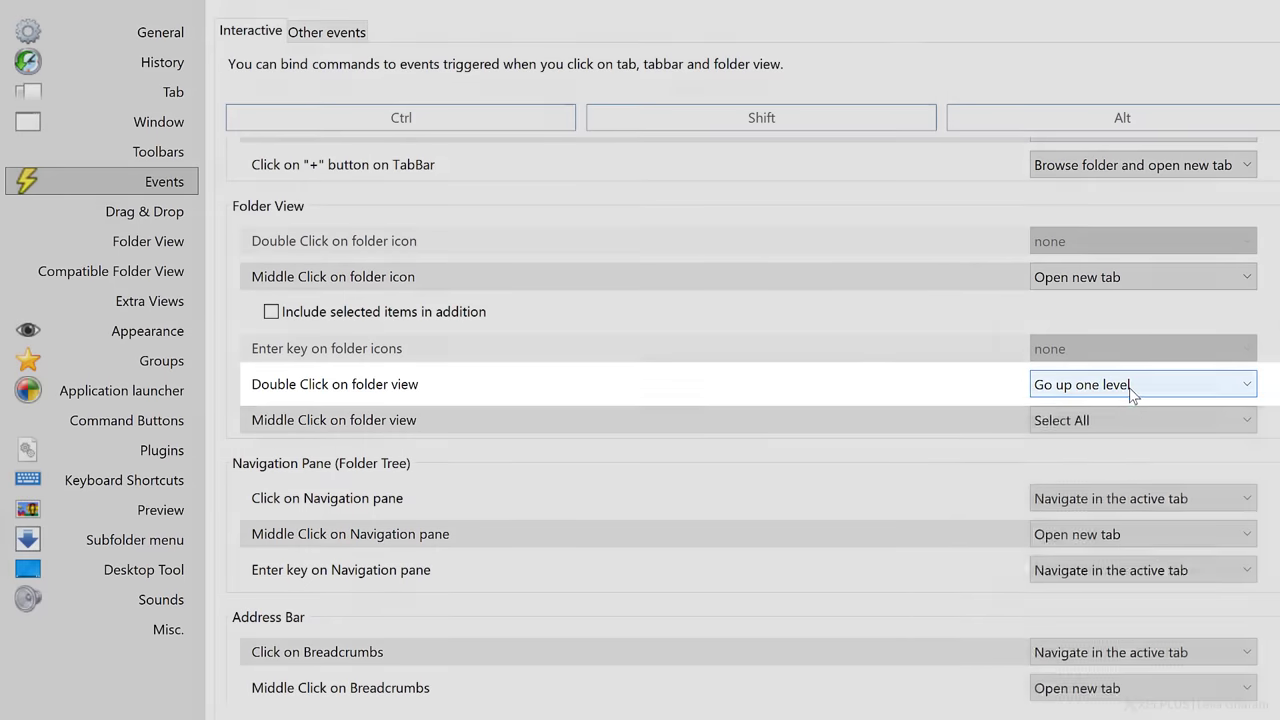
{"action": "left_click", "coordinate": [1103, 399]}
{"action": "left_click", "coordinate": [1103, 555]}
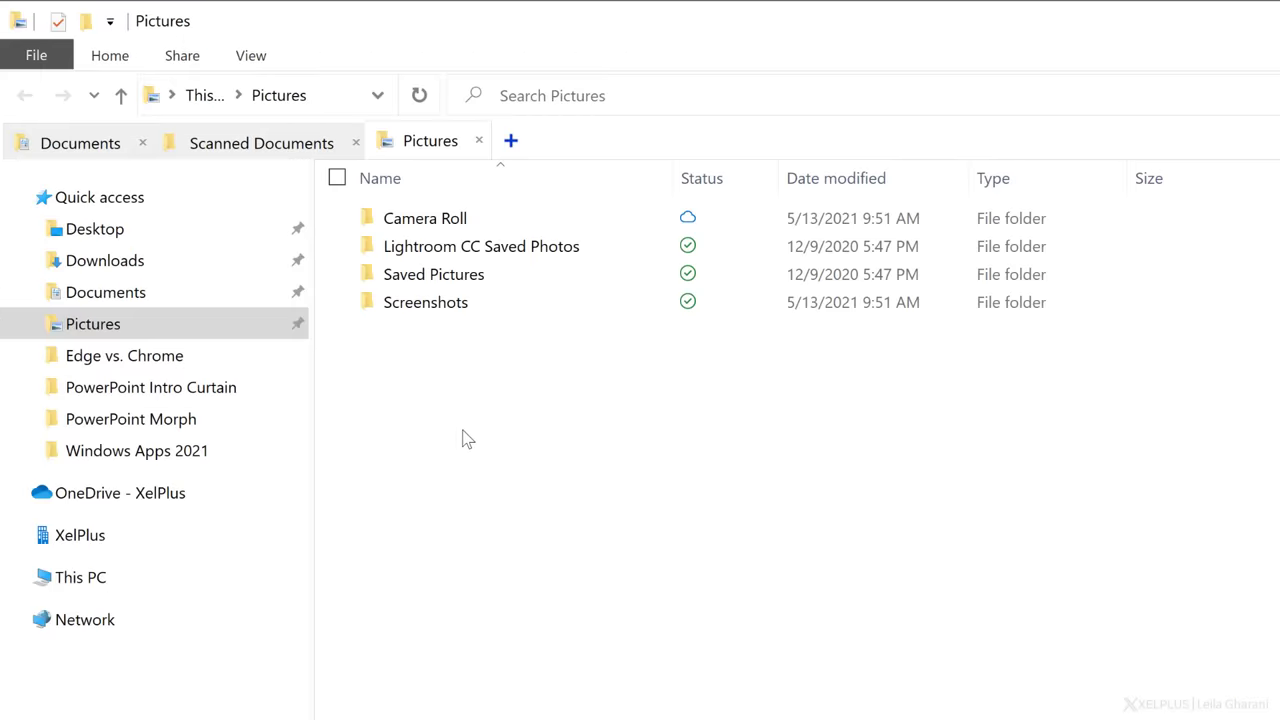
{"action": "double_click", "coordinate": [463, 438]}
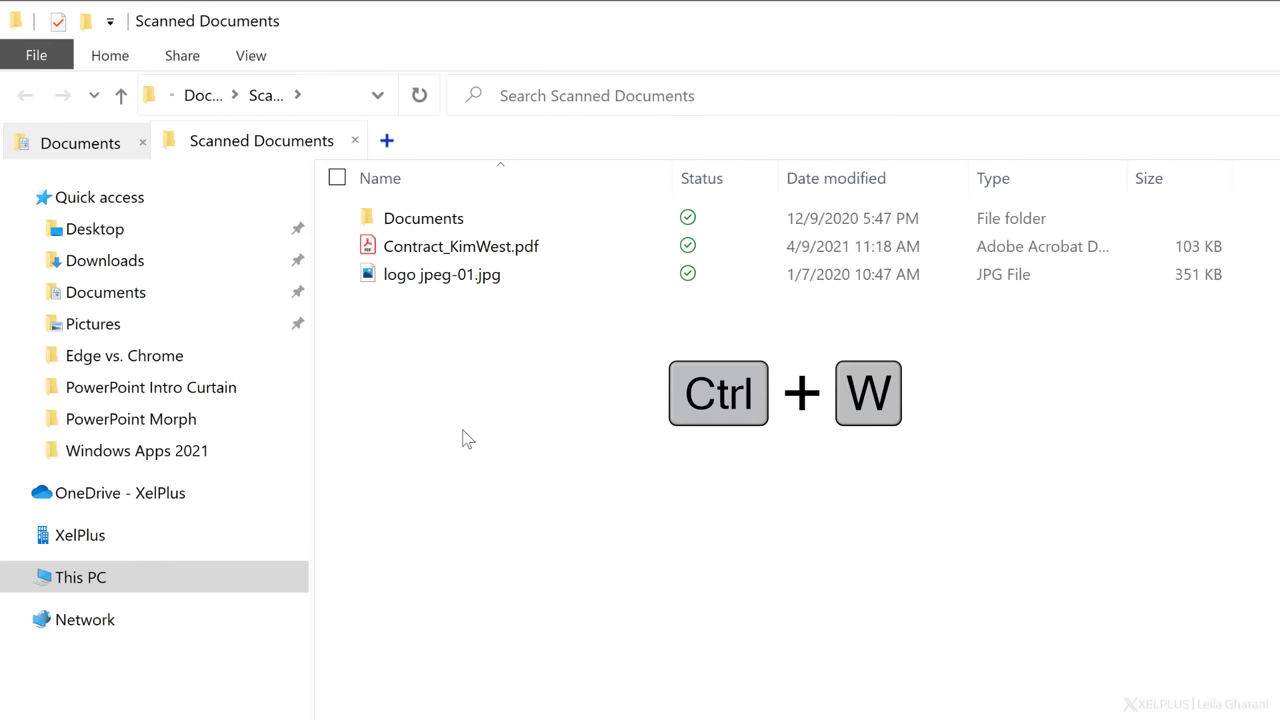
Step: Pin the ribbon open and enable both the QT Command Bar and the QT Command Bar (vertical)
{"action": "left_click", "coordinate": [251, 62]}
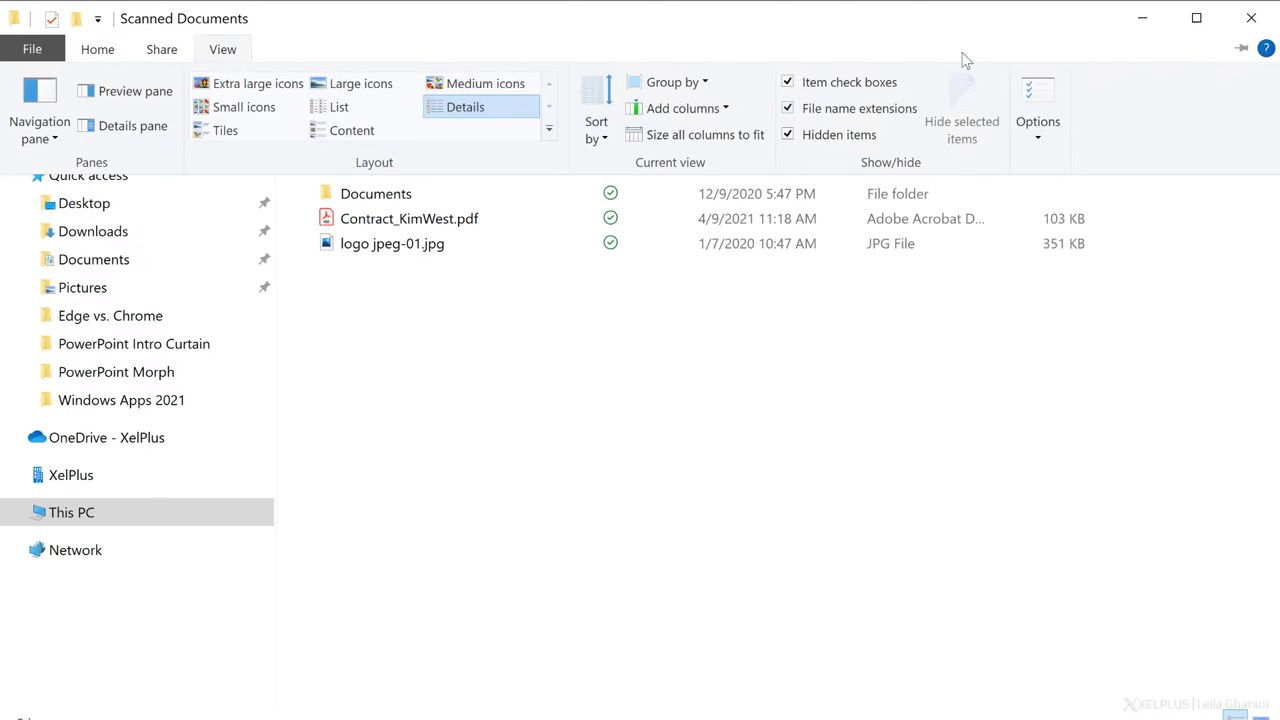
{"action": "left_click", "coordinate": [1241, 51]}
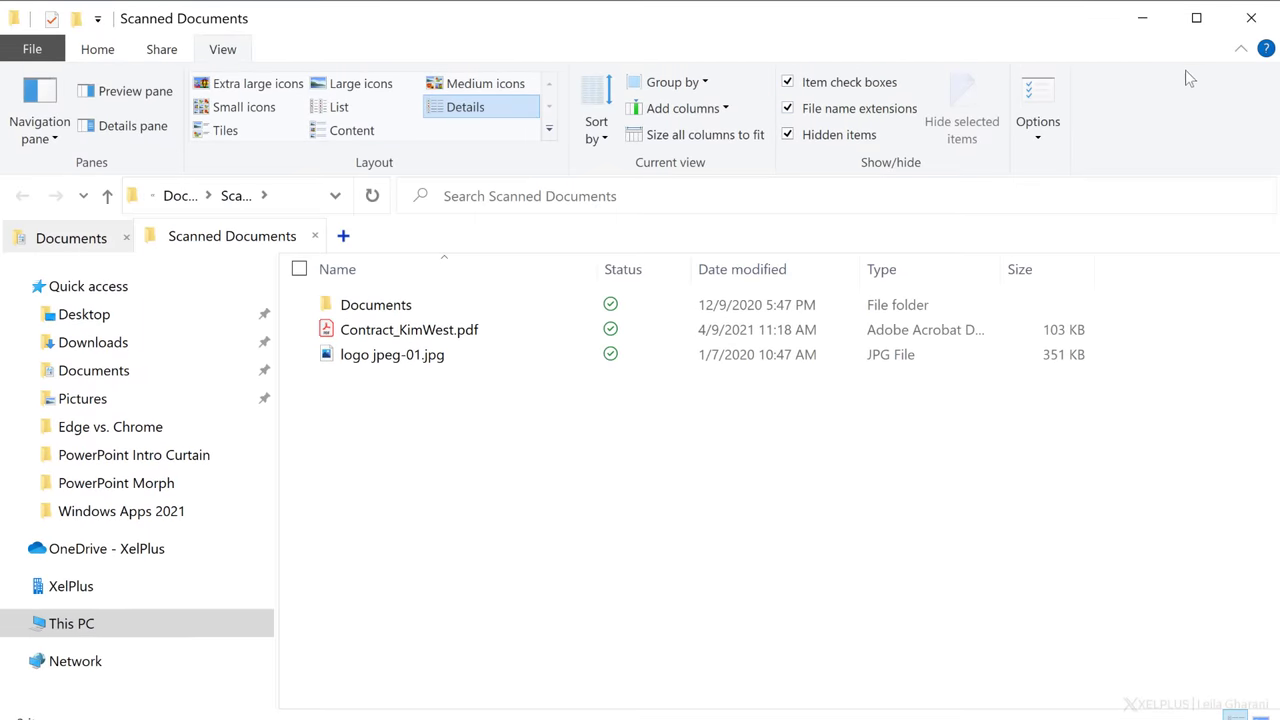
{"action": "left_click", "coordinate": [1040, 140]}
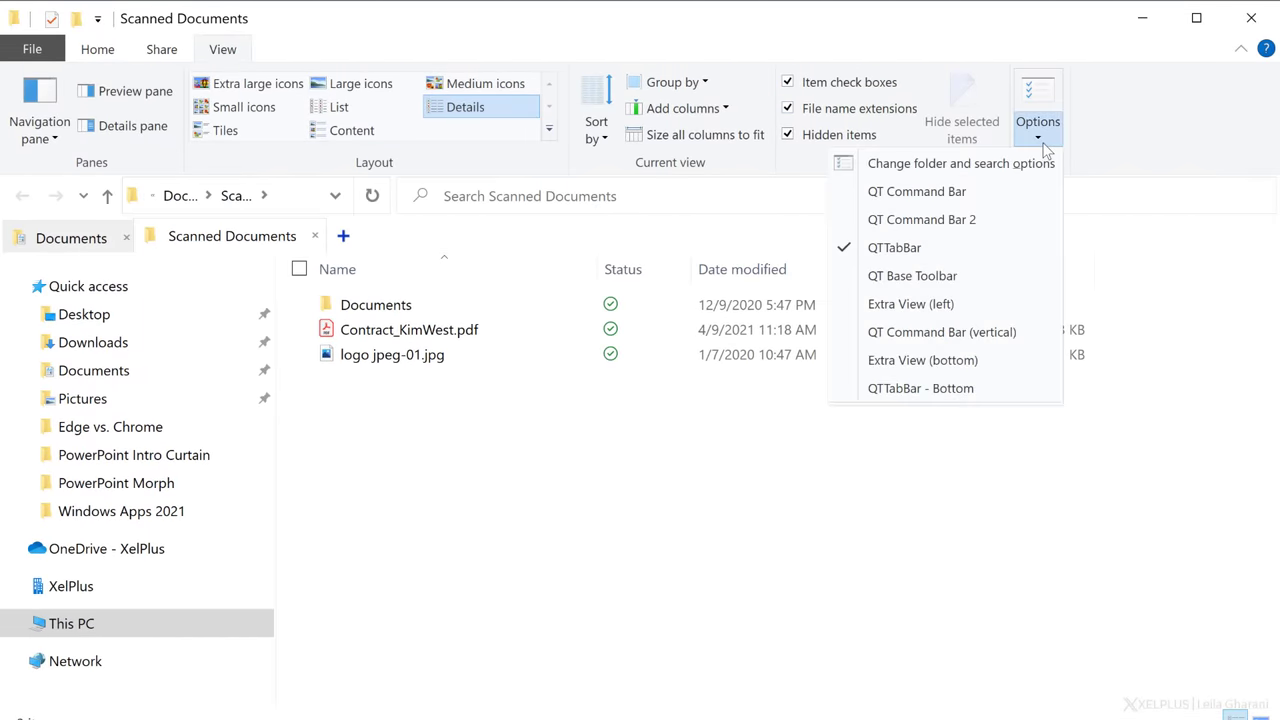
{"action": "left_click", "coordinate": [1000, 189]}
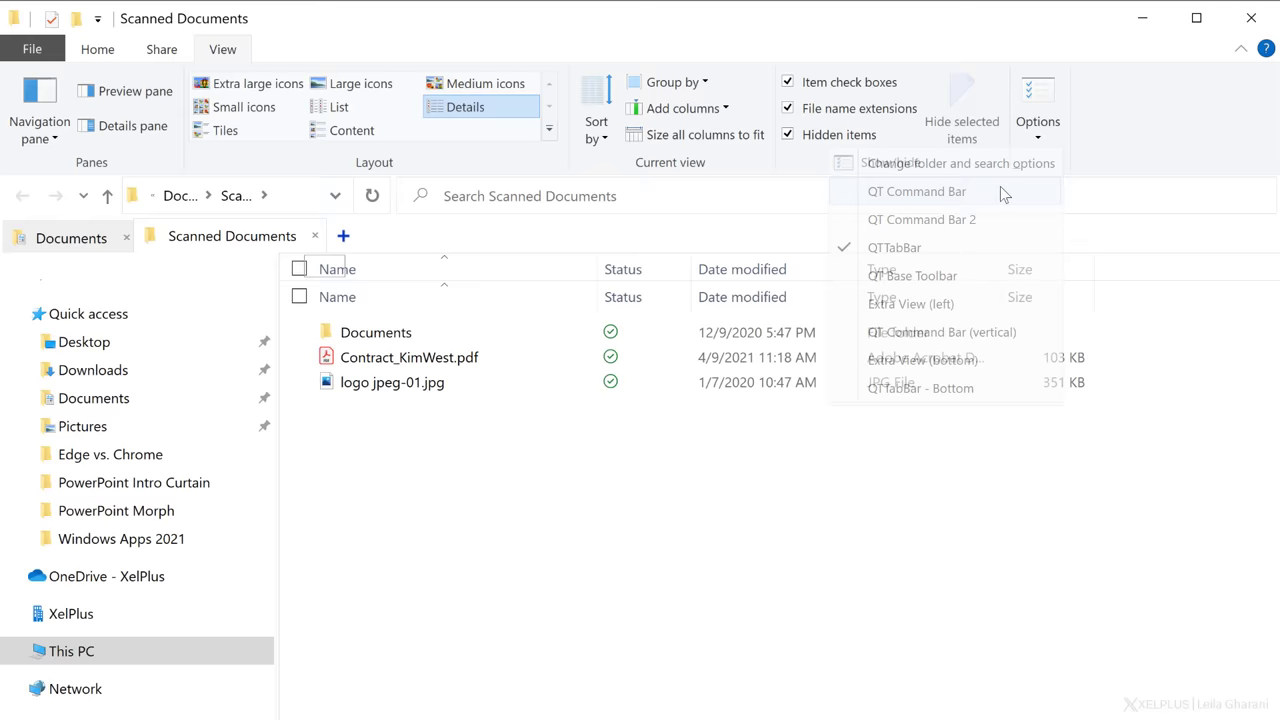
{"action": "left_click", "coordinate": [1040, 140]}
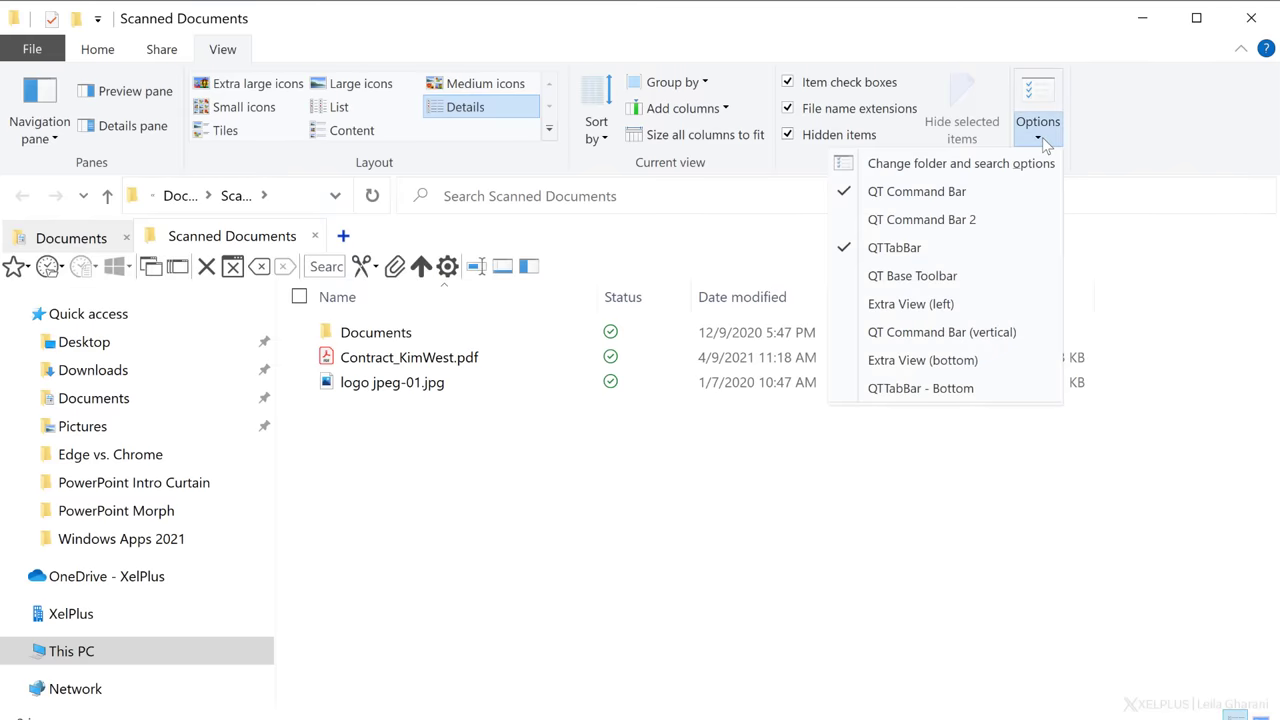
{"action": "left_click", "coordinate": [1008, 332]}
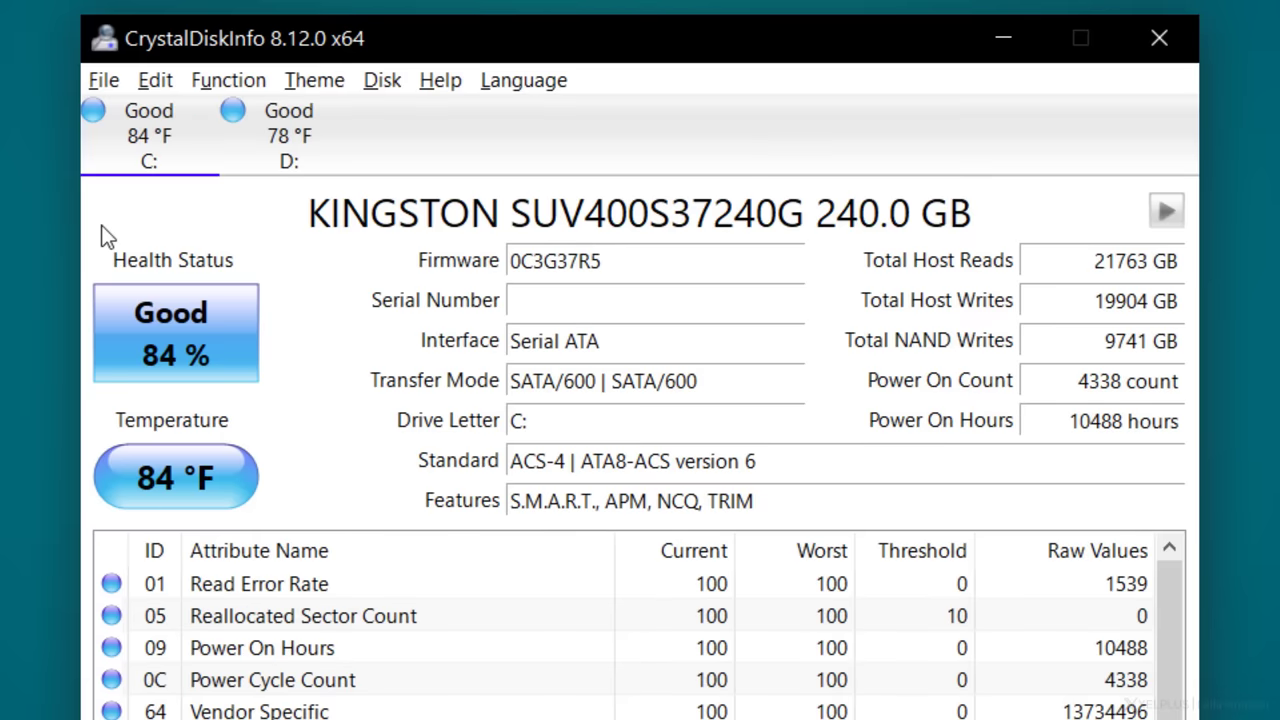
Step: Switch to CrystalDiskInfo and display the health details of drive D:
{"action": "left_click", "coordinate": [292, 145]}
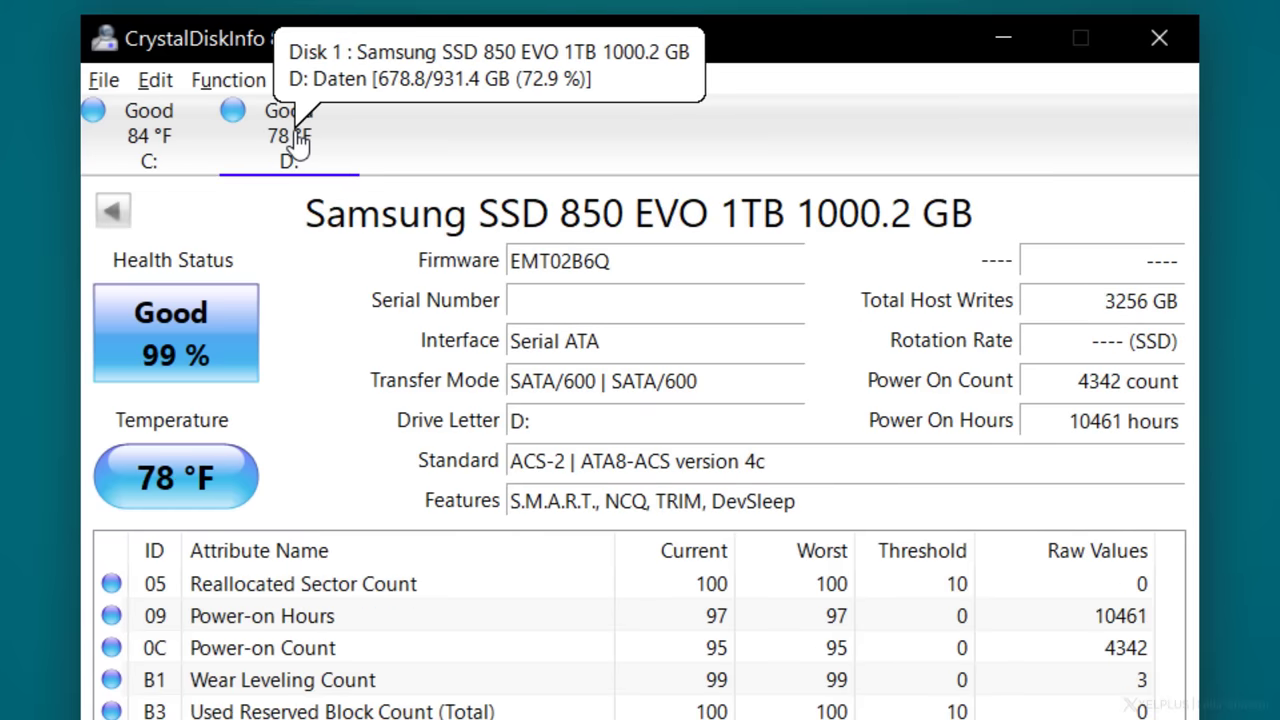
Step: Display the health details of drive C: and look through its attribute list
{"action": "left_click", "coordinate": [140, 145]}
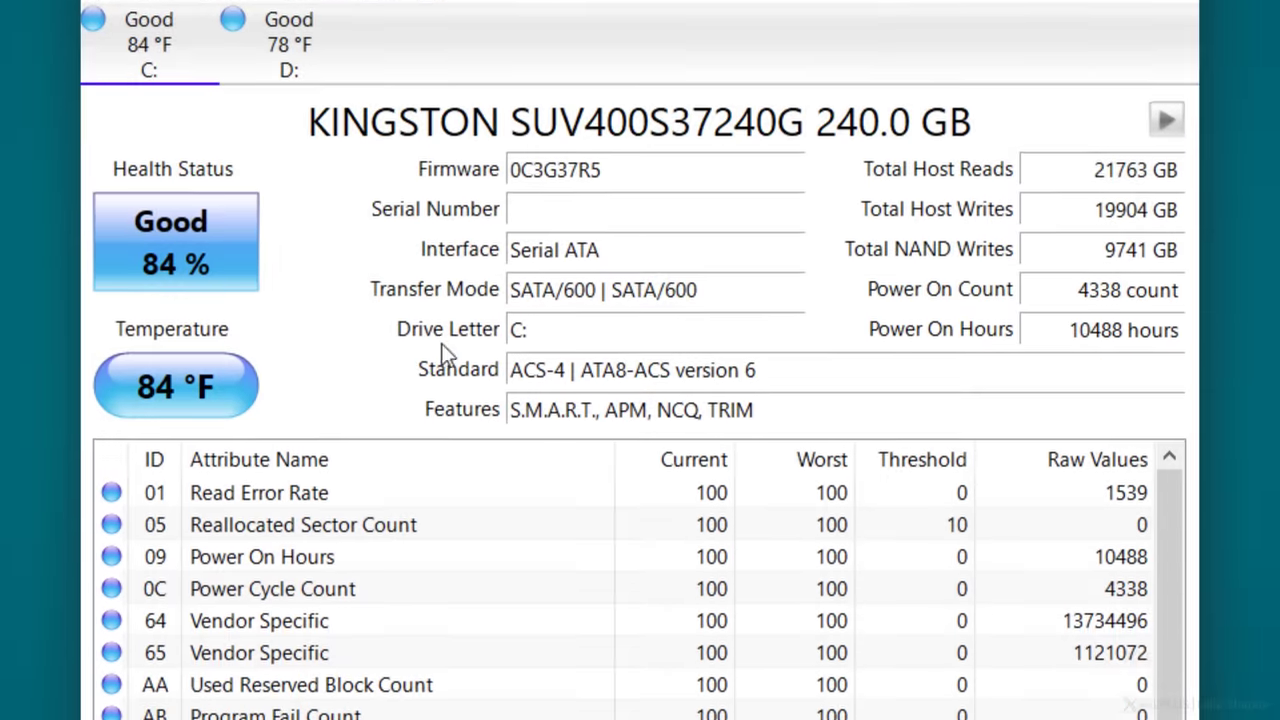
{"action": "left_click", "coordinate": [1171, 636]}
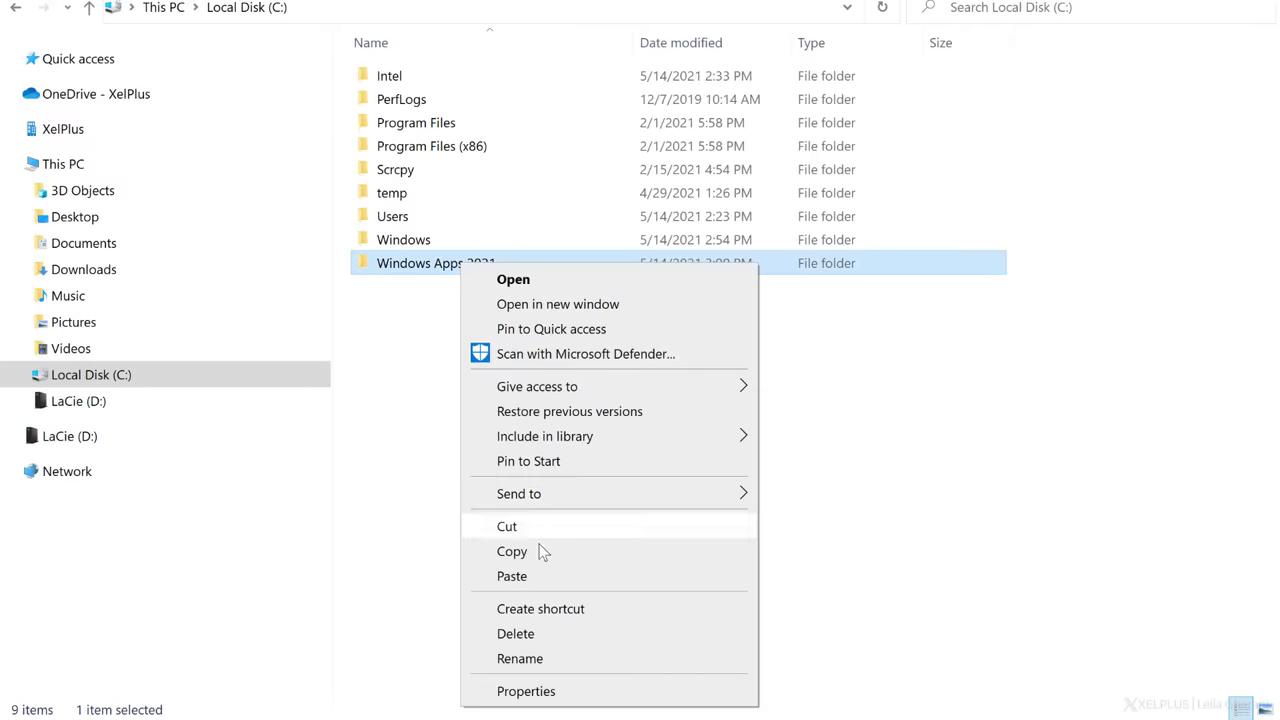
Step: In File Explorer, copy the Windows Apps 2021 folder from Local Disk (C:) and paste it into the root of LaCie (D:)
{"action": "left_click", "coordinate": [541, 552]}
{"action": "left_click", "coordinate": [106, 400]}
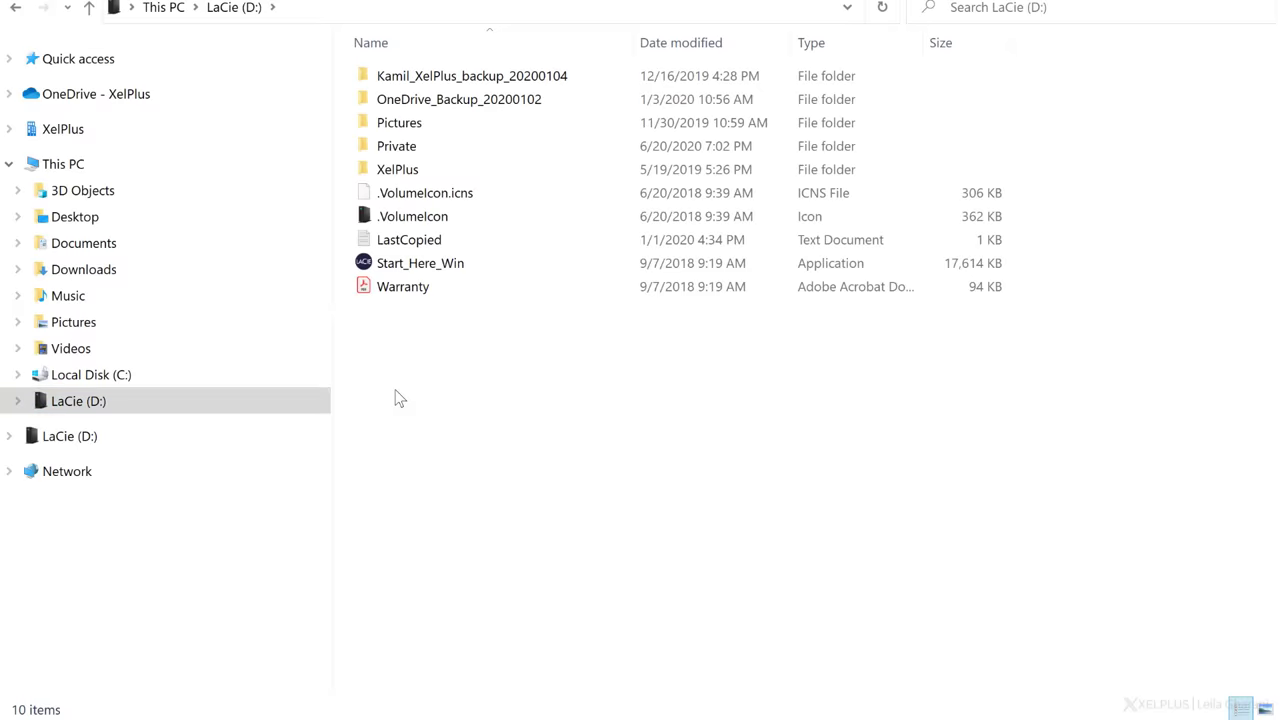
{"action": "right_click", "coordinate": [395, 398]}
{"action": "left_click", "coordinate": [477, 549]}
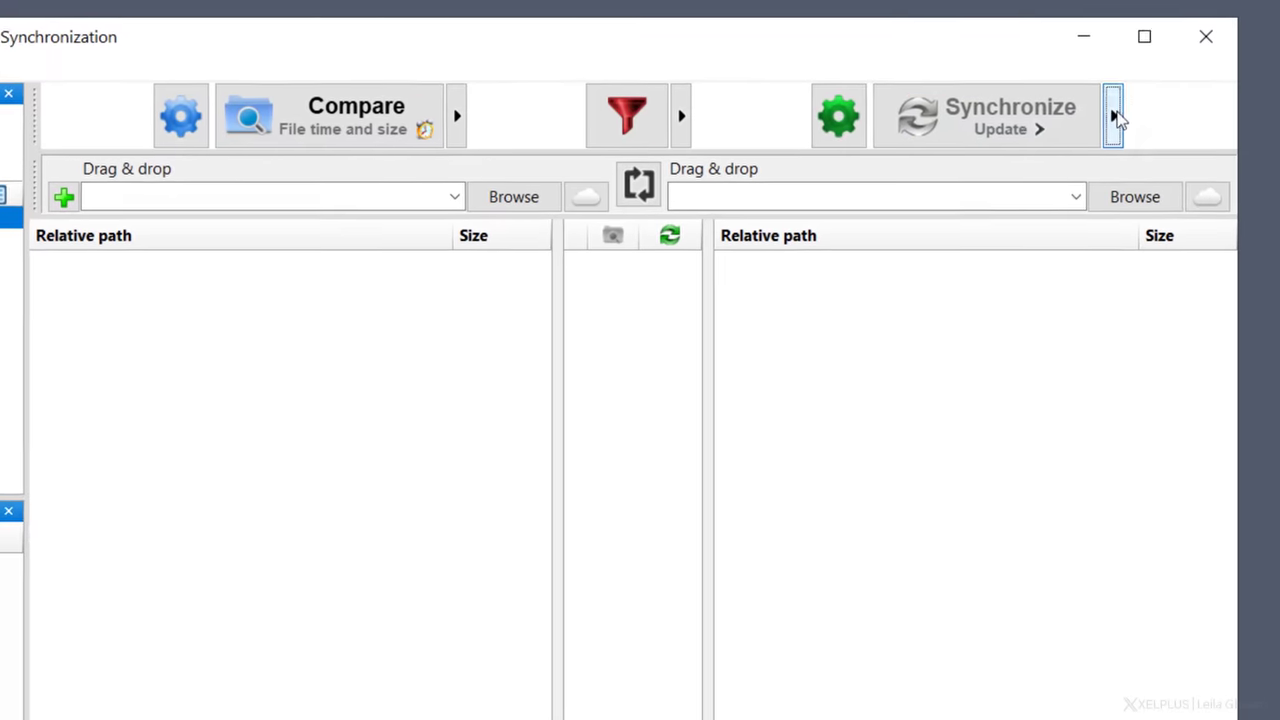
Step: Switch to FreeFileSync and compare the source folder C:\temp\pics with the target folder D:\Temp\pics
{"action": "left_click", "coordinate": [1114, 116]}
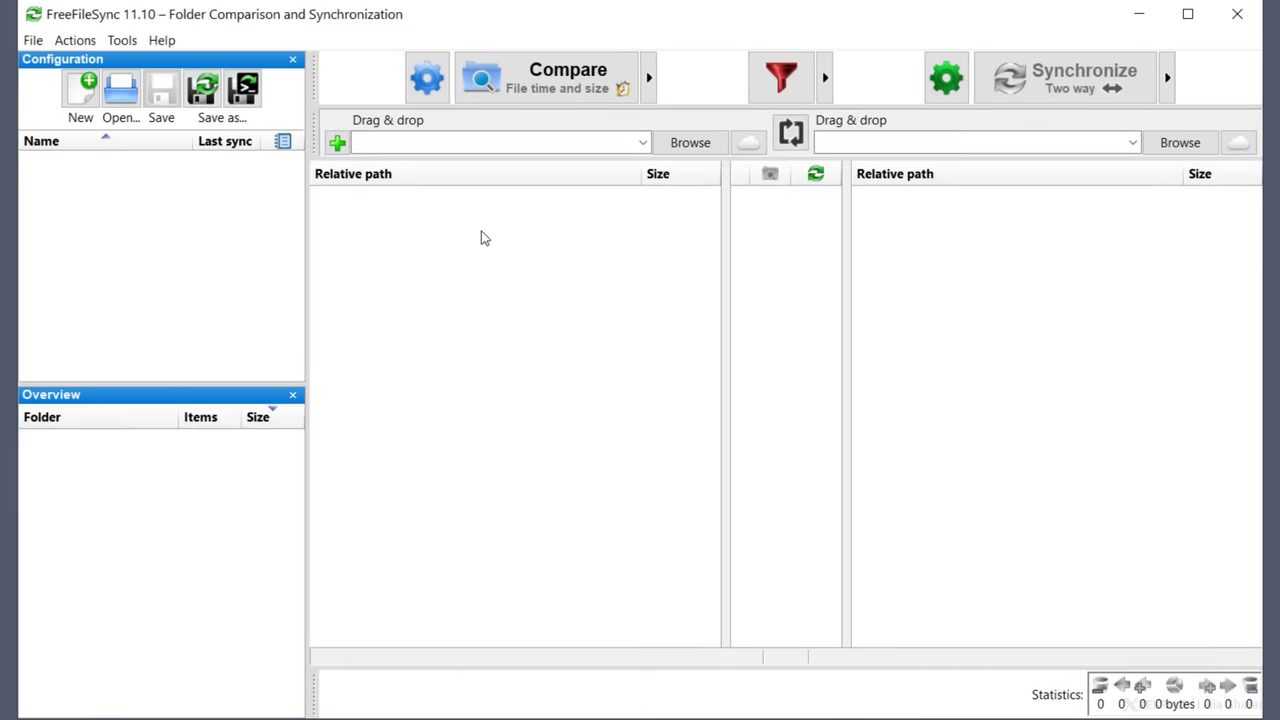
{"action": "left_click", "coordinate": [642, 142]}
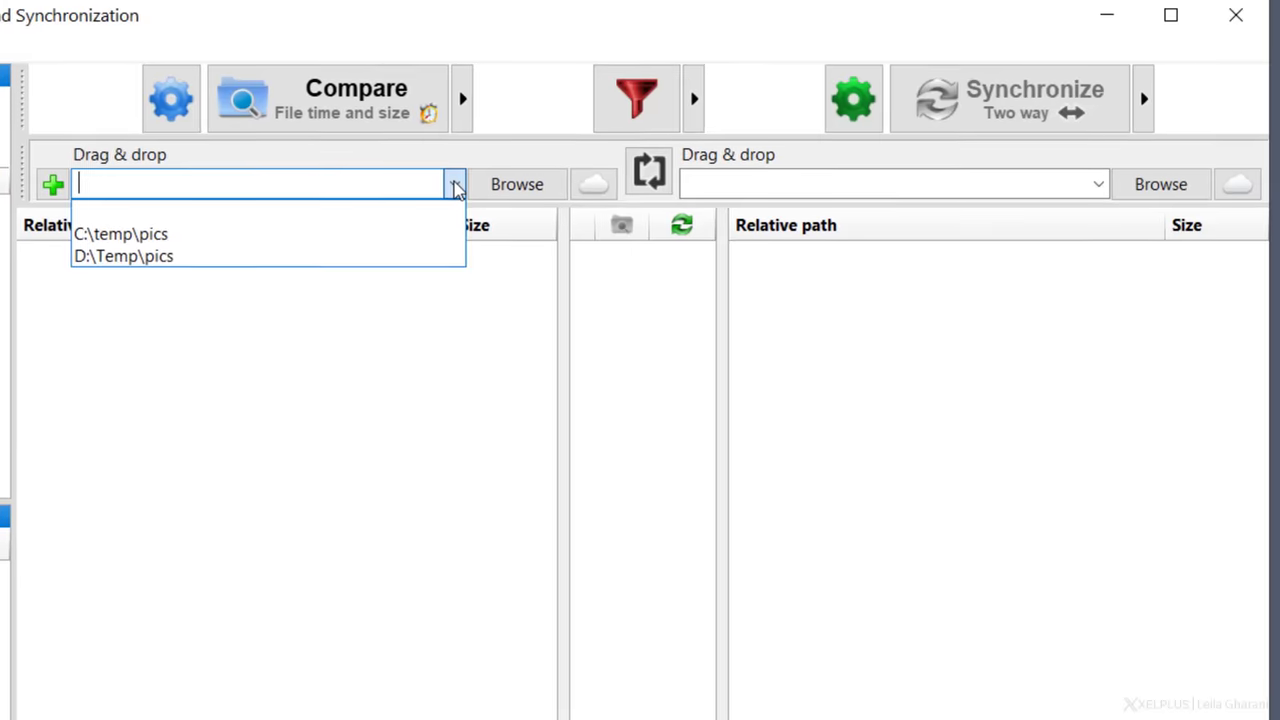
{"action": "left_click", "coordinate": [357, 238]}
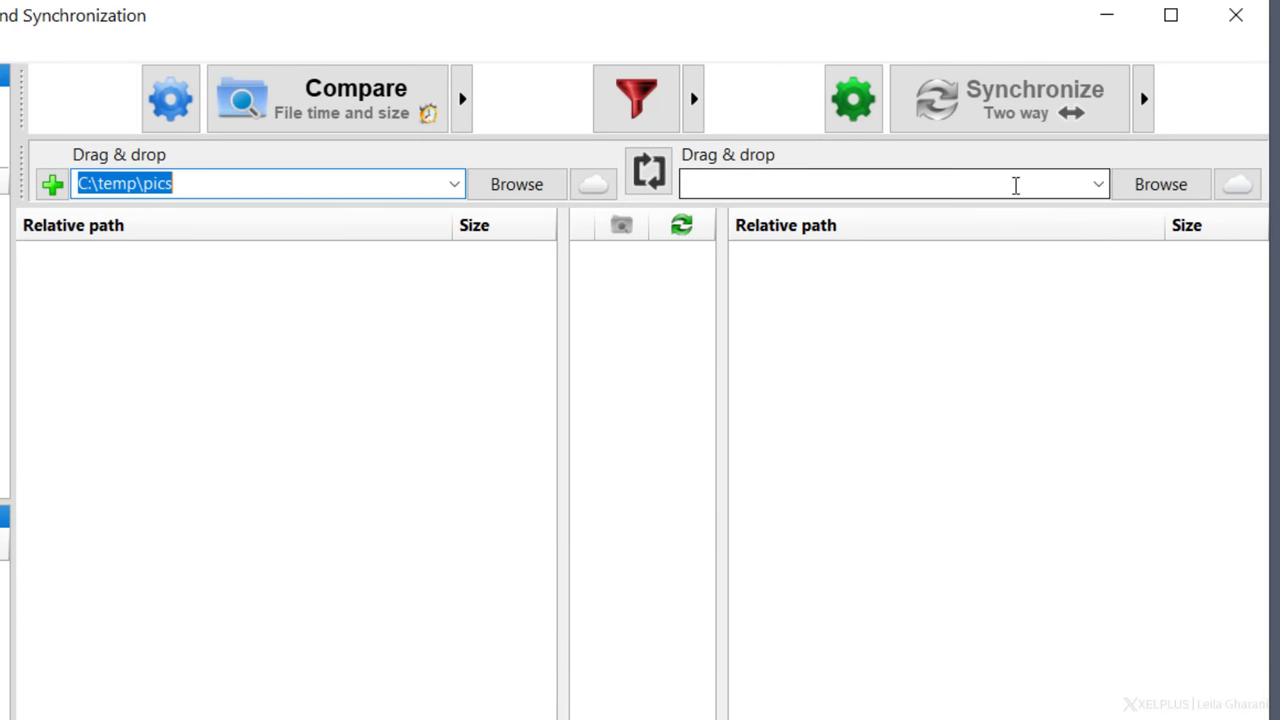
{"action": "left_click", "coordinate": [1096, 186]}
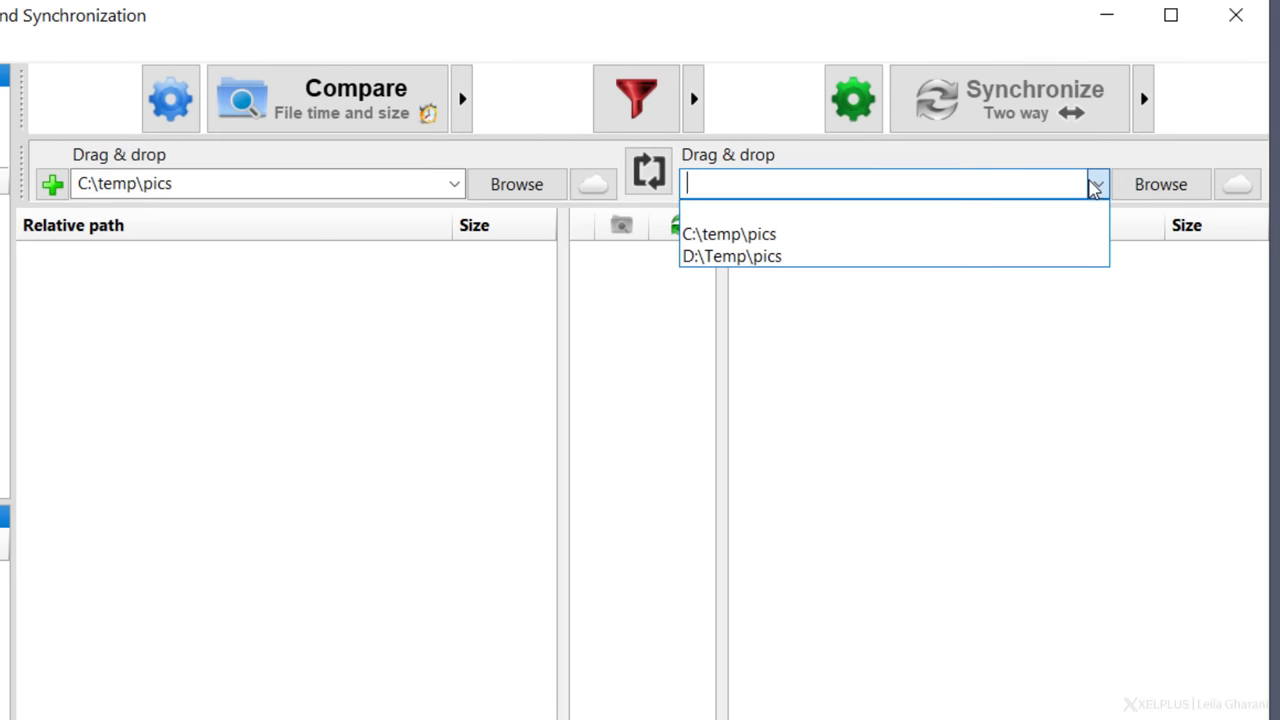
{"action": "left_click", "coordinate": [1054, 256]}
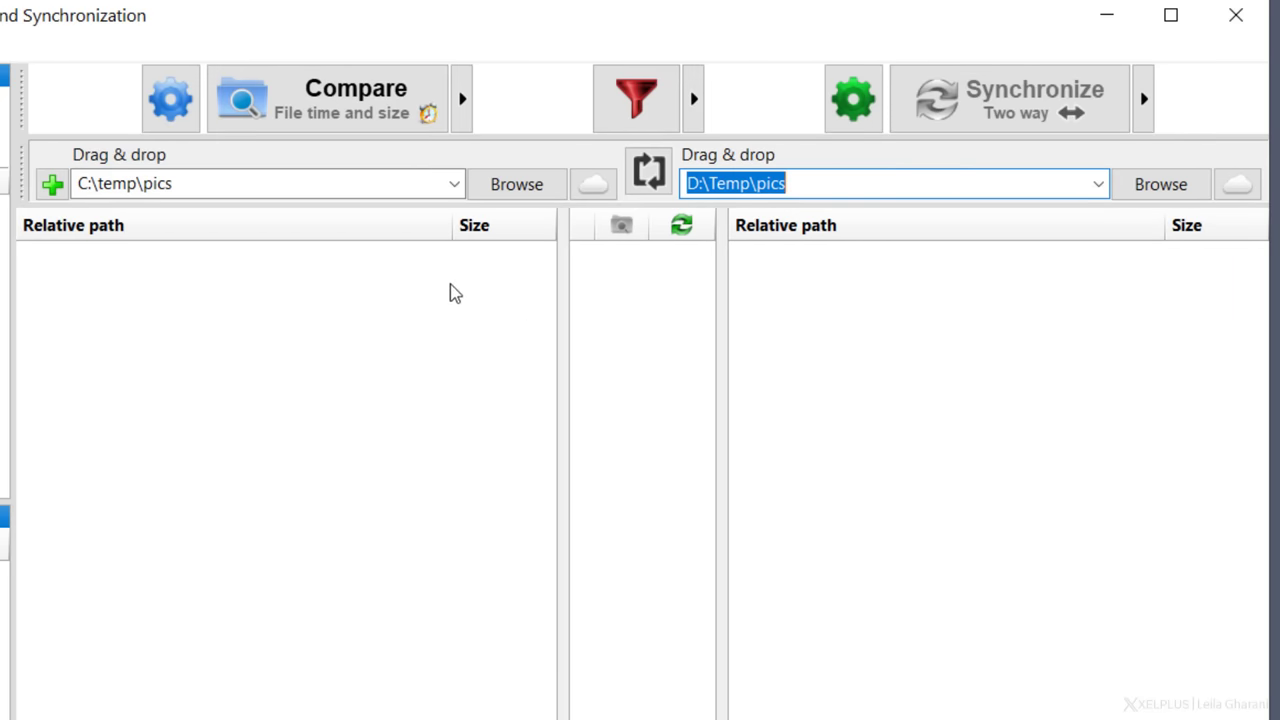
{"action": "left_click", "coordinate": [378, 115]}
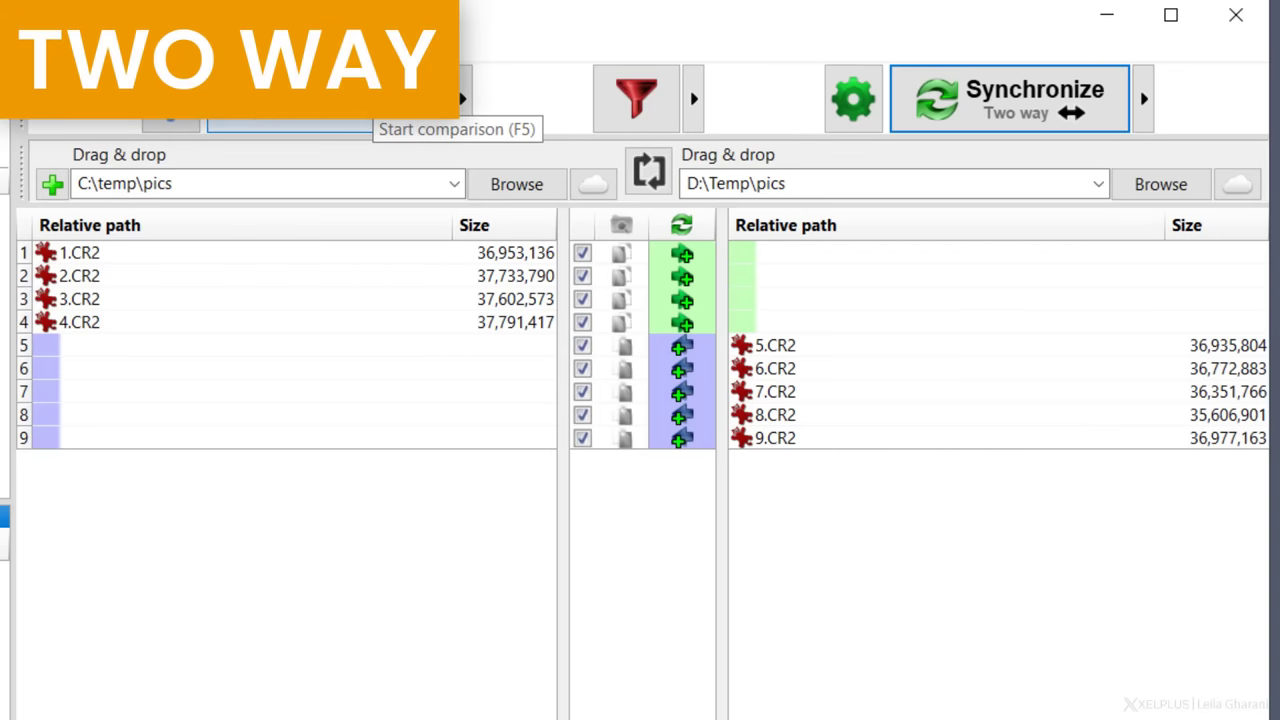
Step: Try the Two way and Mirror synchronization variants on the compared picture folders
{"action": "left_click", "coordinate": [1143, 98]}
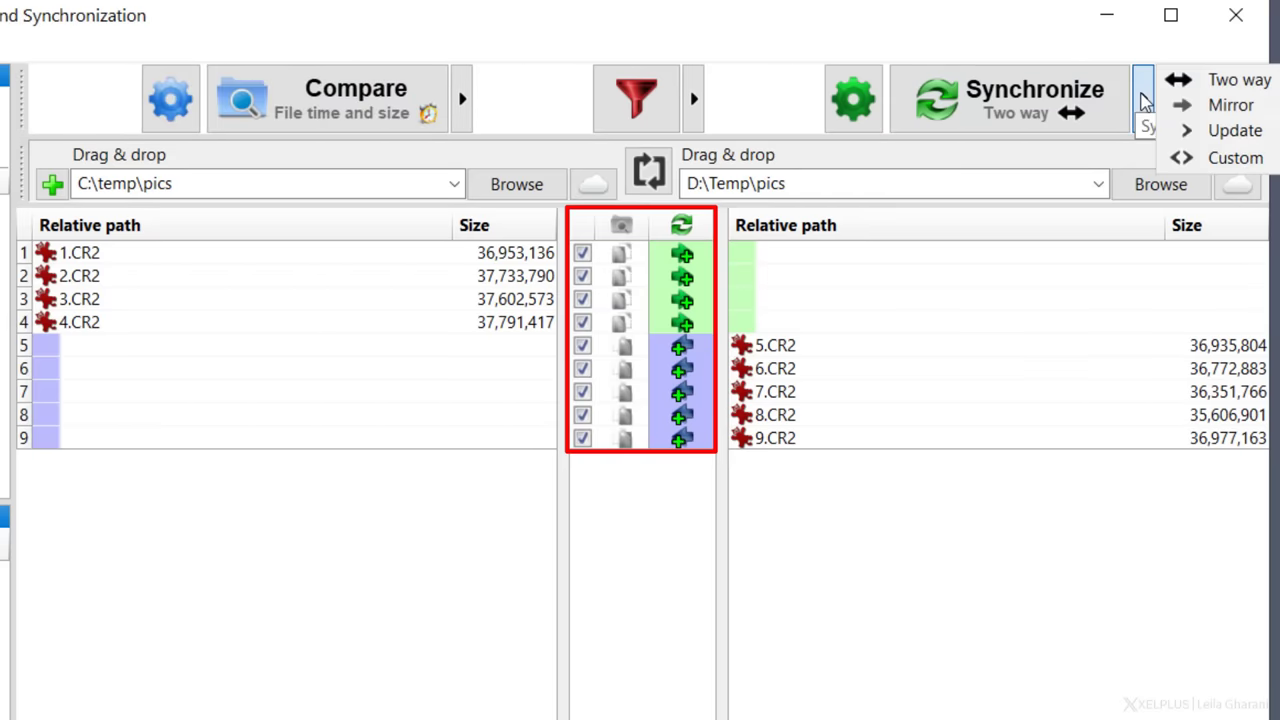
{"action": "left_click", "coordinate": [1250, 80]}
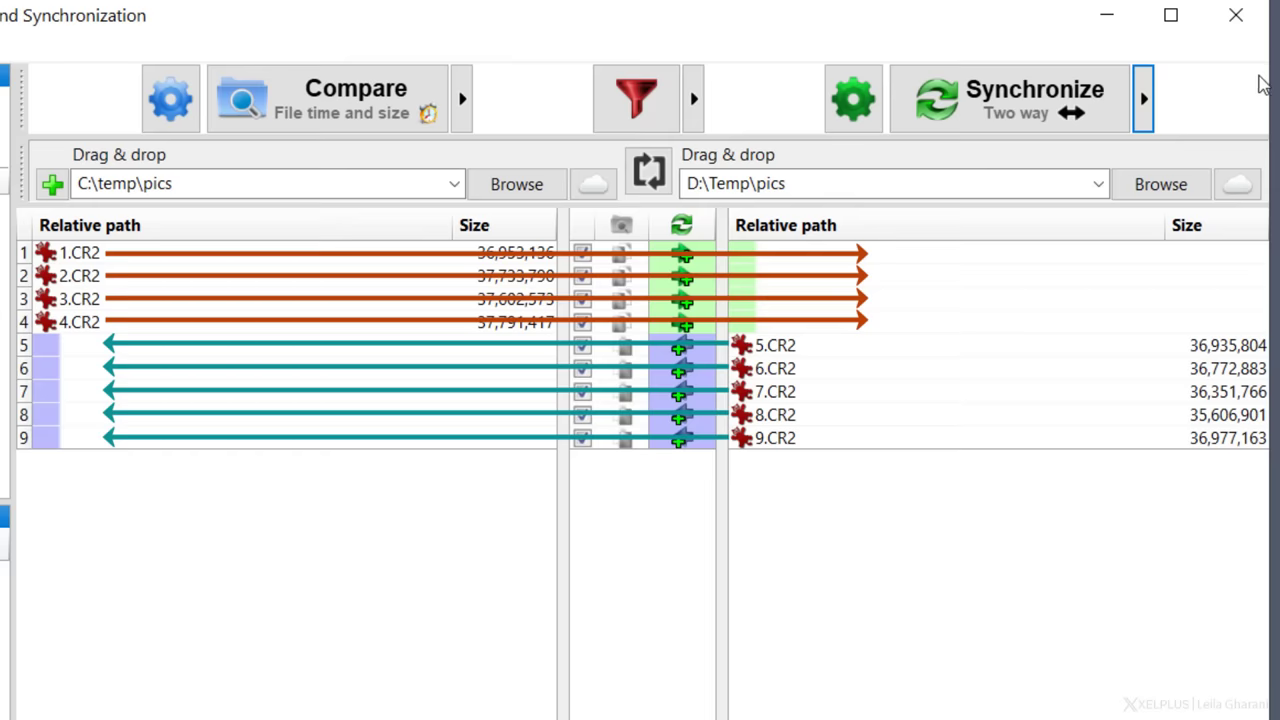
{"action": "left_click", "coordinate": [1145, 100]}
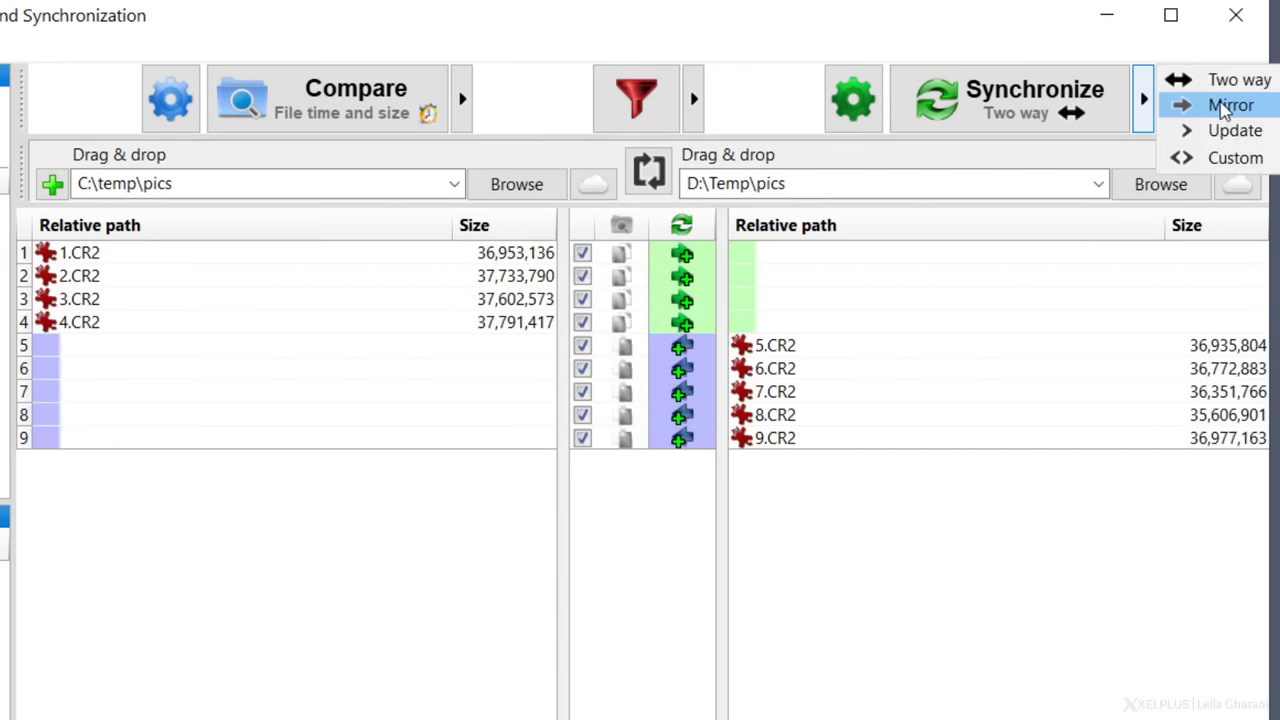
{"action": "left_click", "coordinate": [1228, 108]}
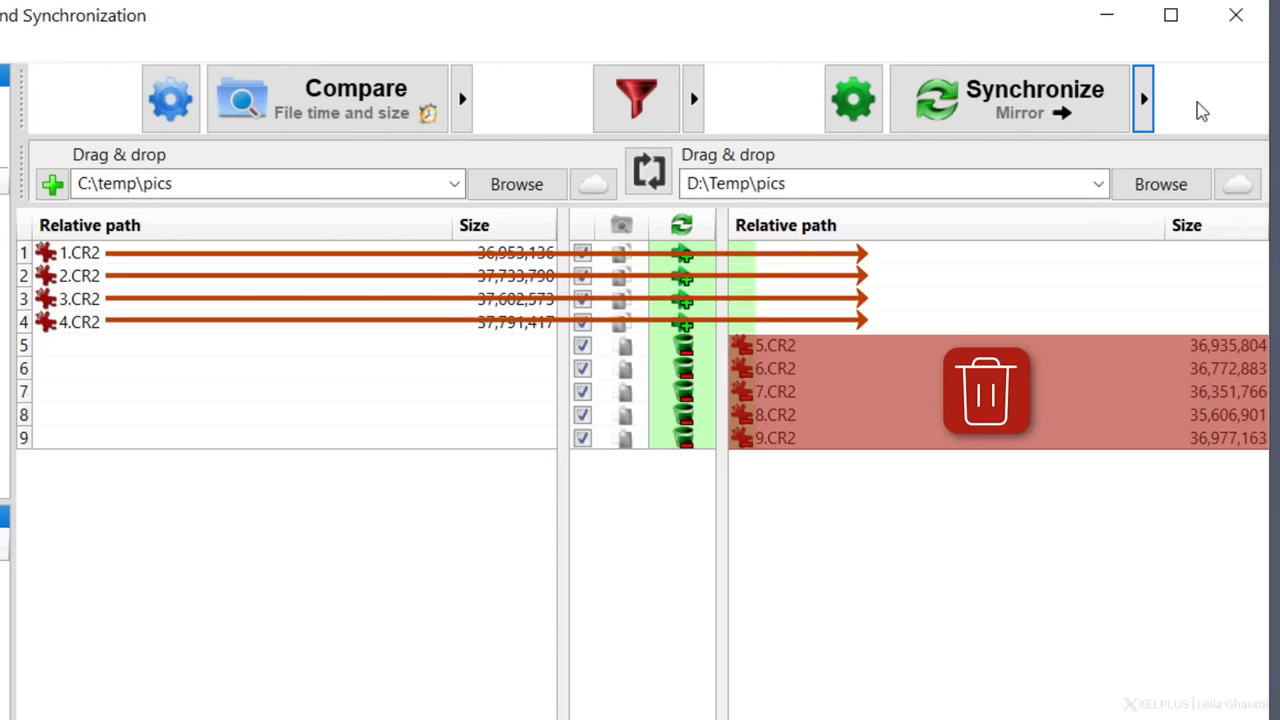
Step: Set the synchronization variant to Update and start synchronizing the two picture folders
{"action": "left_click", "coordinate": [1144, 100]}
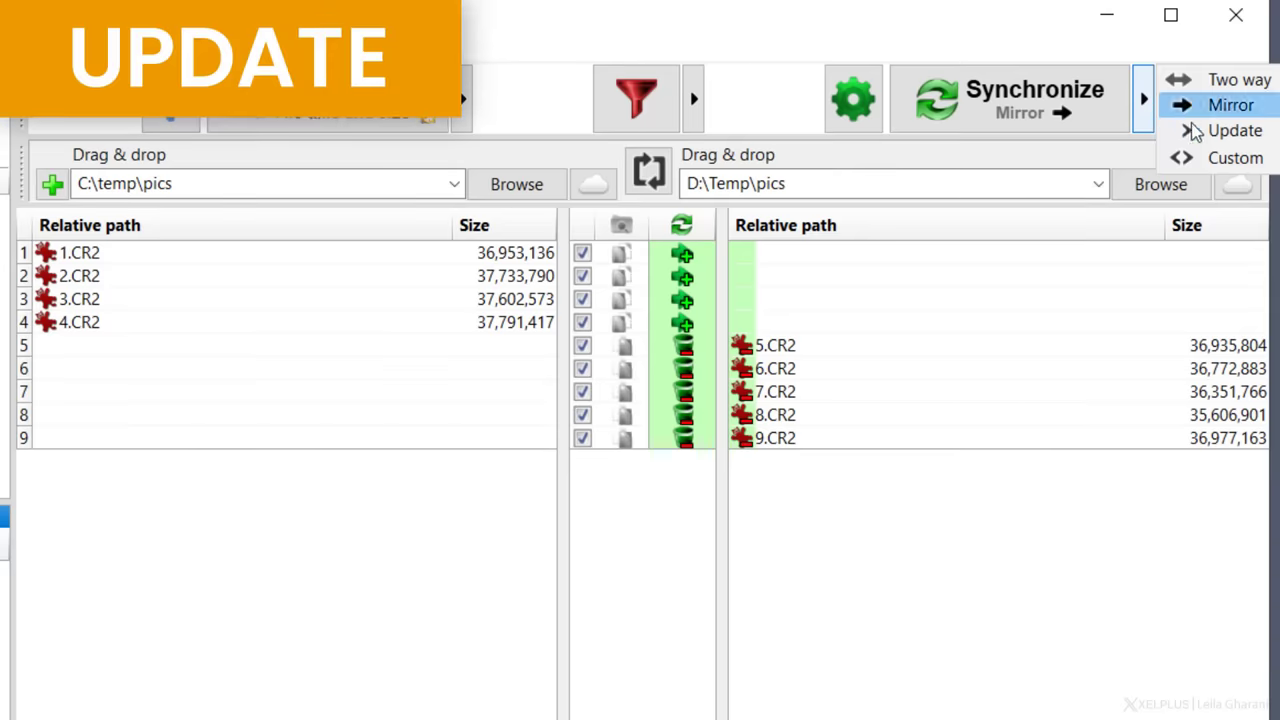
{"action": "left_click", "coordinate": [1215, 130]}
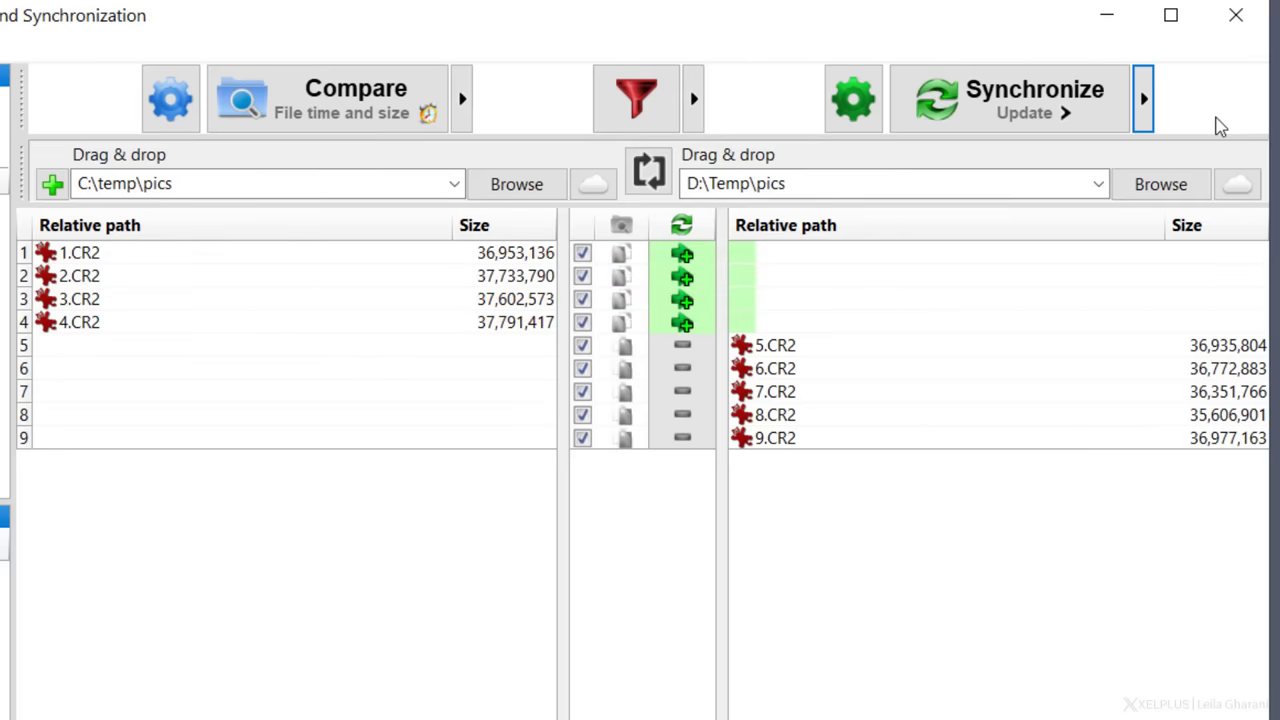
{"action": "left_click", "coordinate": [1010, 110]}
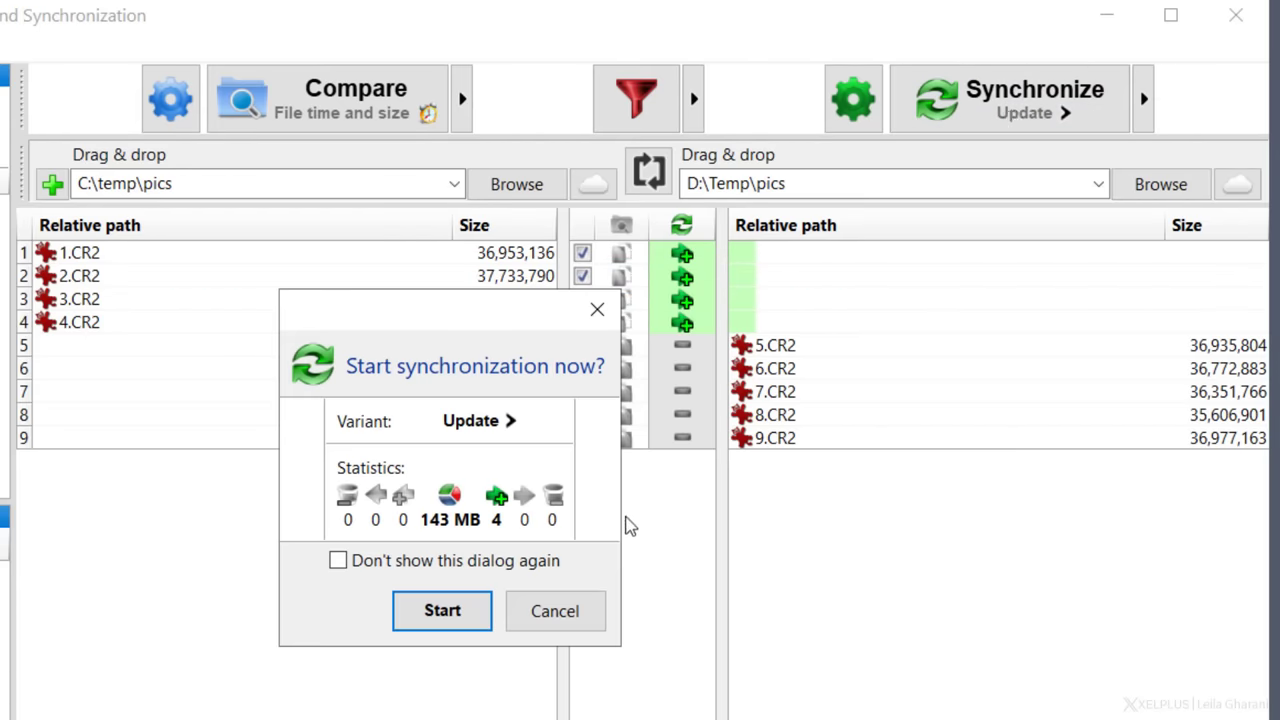
{"action": "left_click", "coordinate": [440, 610]}
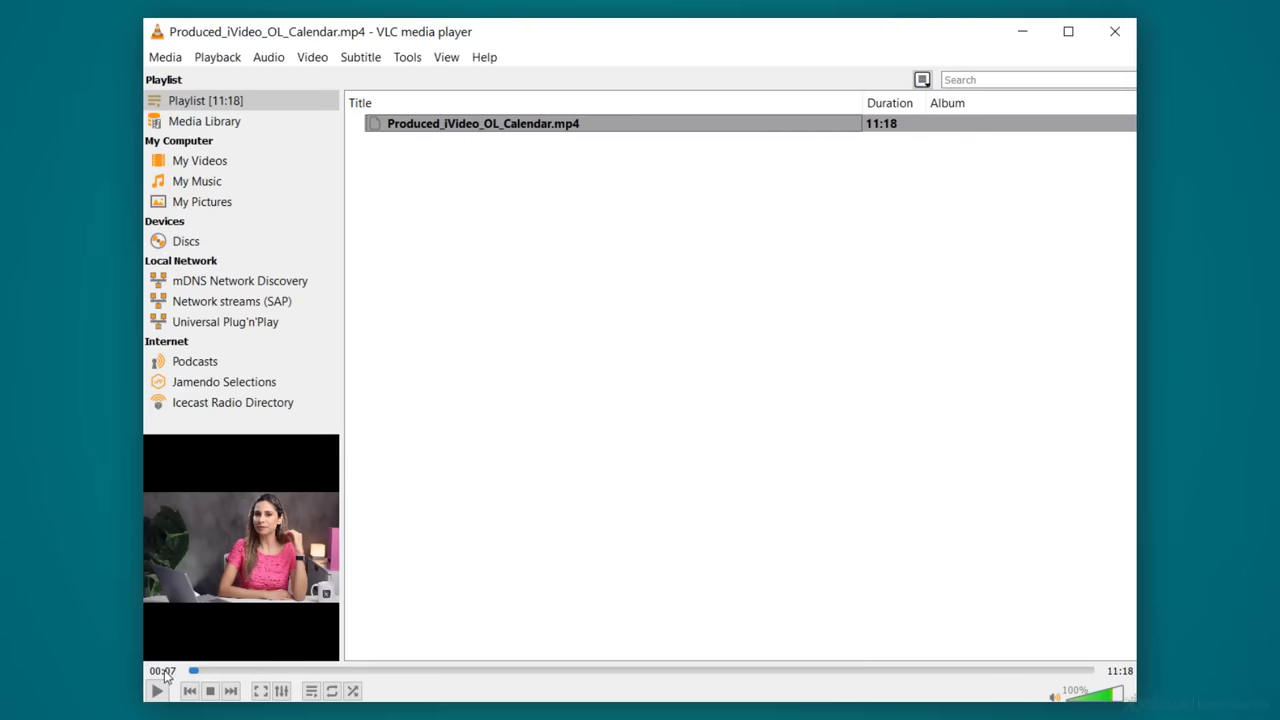
Step: Switch to VLC media player, show the playlist view and play the New York station from the Icecast Radio Directory
{"action": "left_click", "coordinate": [311, 691]}
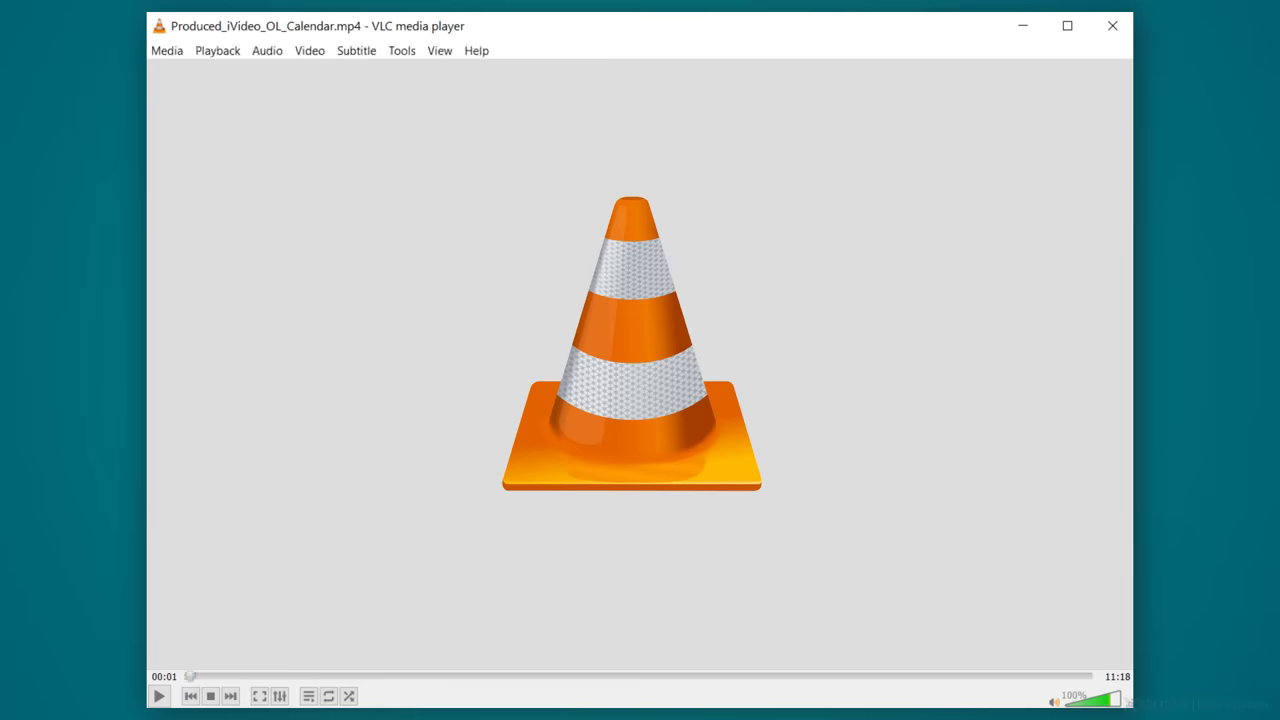
{"action": "key", "text": "ctrl+l"}
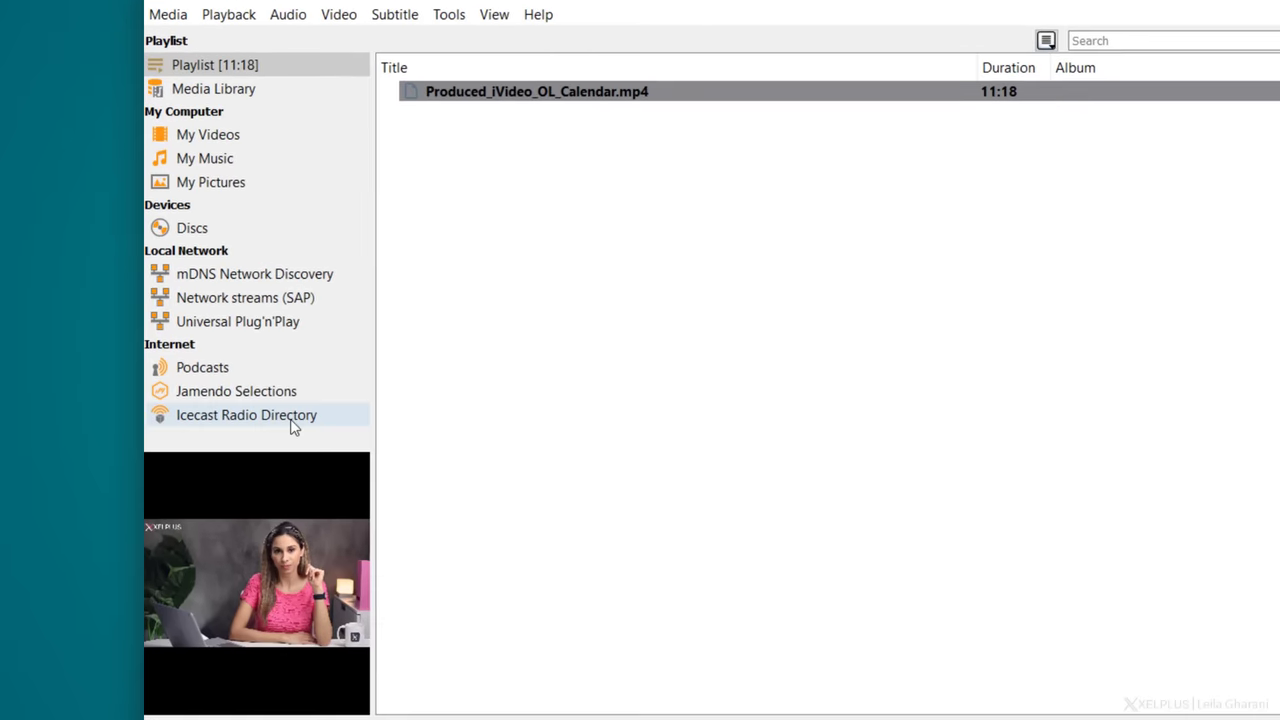
{"action": "left_click", "coordinate": [238, 418]}
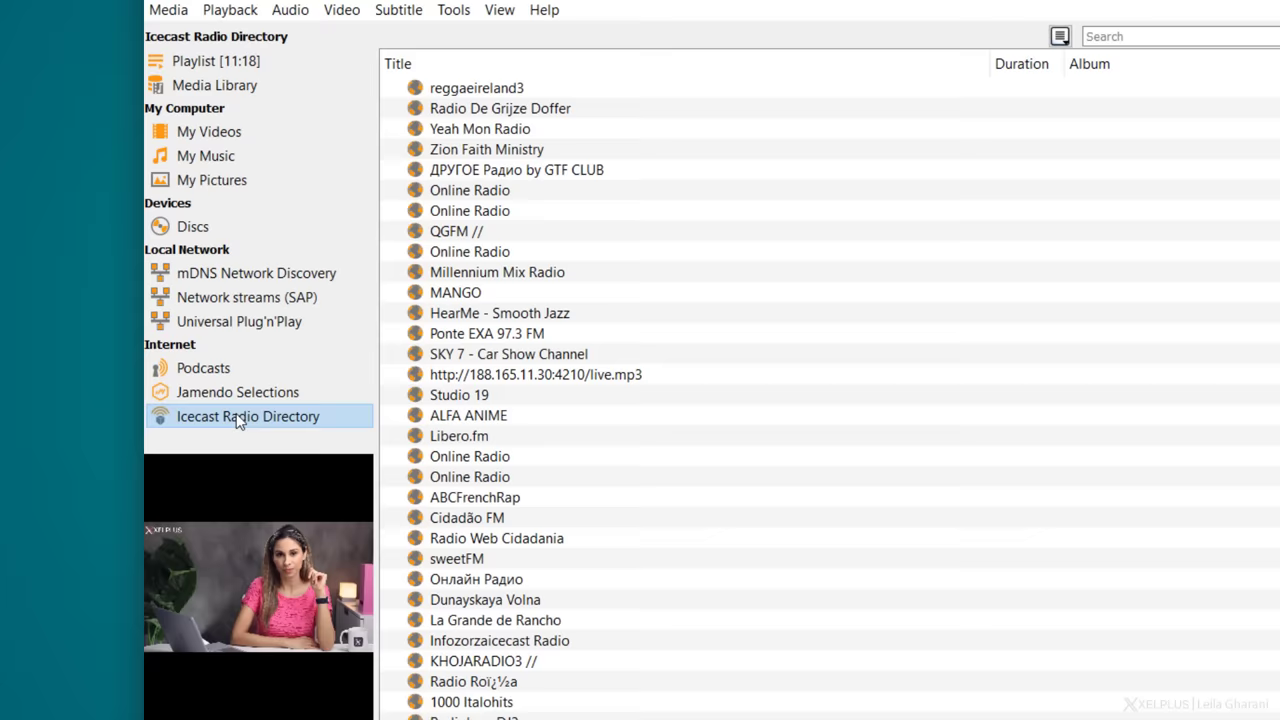
{"action": "scroll", "coordinate": [470, 400], "scroll_direction": "down", "scroll_amount": 6}
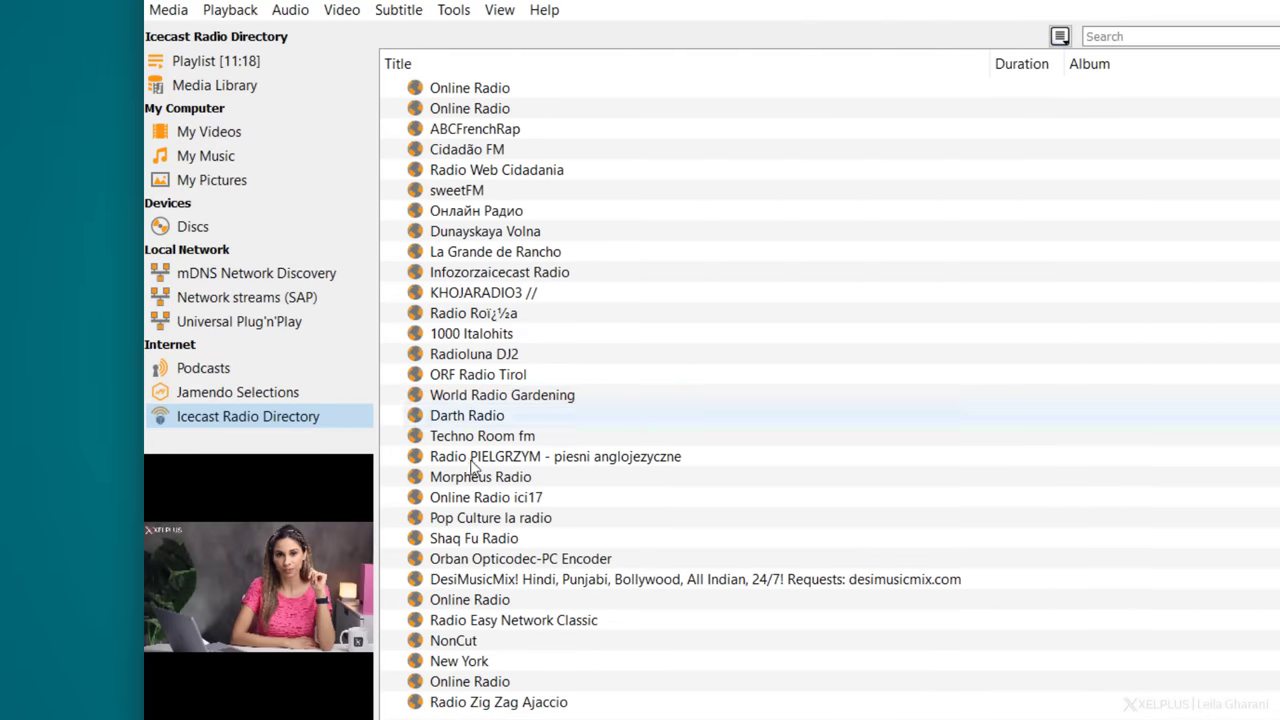
{"action": "double_click", "coordinate": [478, 663]}
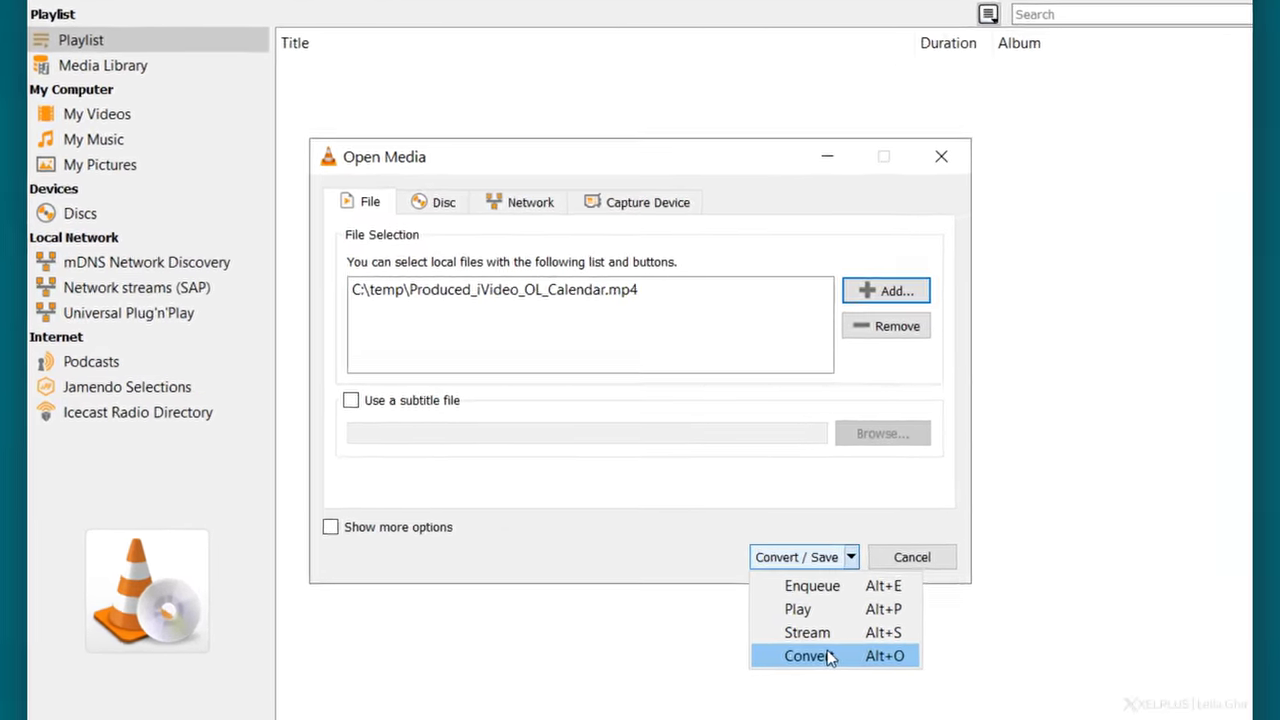
Step: Choose Convert for the selected media file C:\temp\Produced_iVideo_OL_Calendar.mp4
{"action": "left_click", "coordinate": [795, 604]}
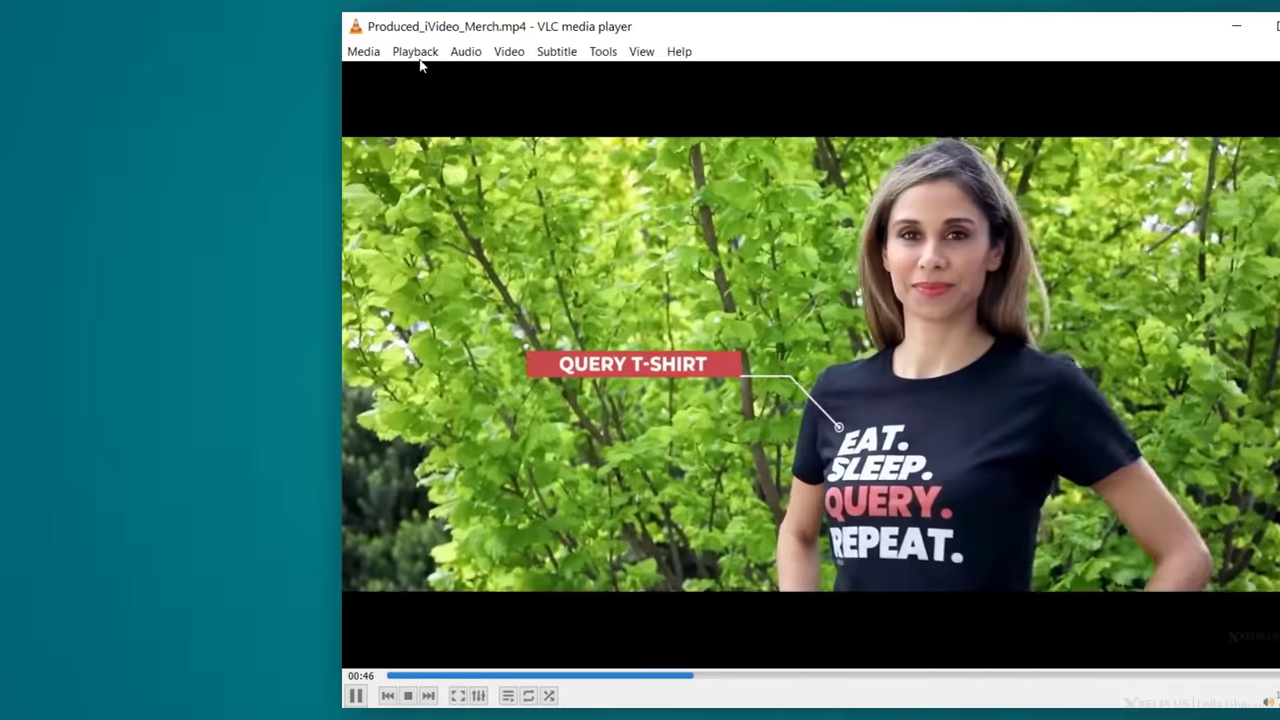
Step: Start recording the playing video Produced_iVideo_Merch.mp4
{"action": "left_click", "coordinate": [209, 51]}
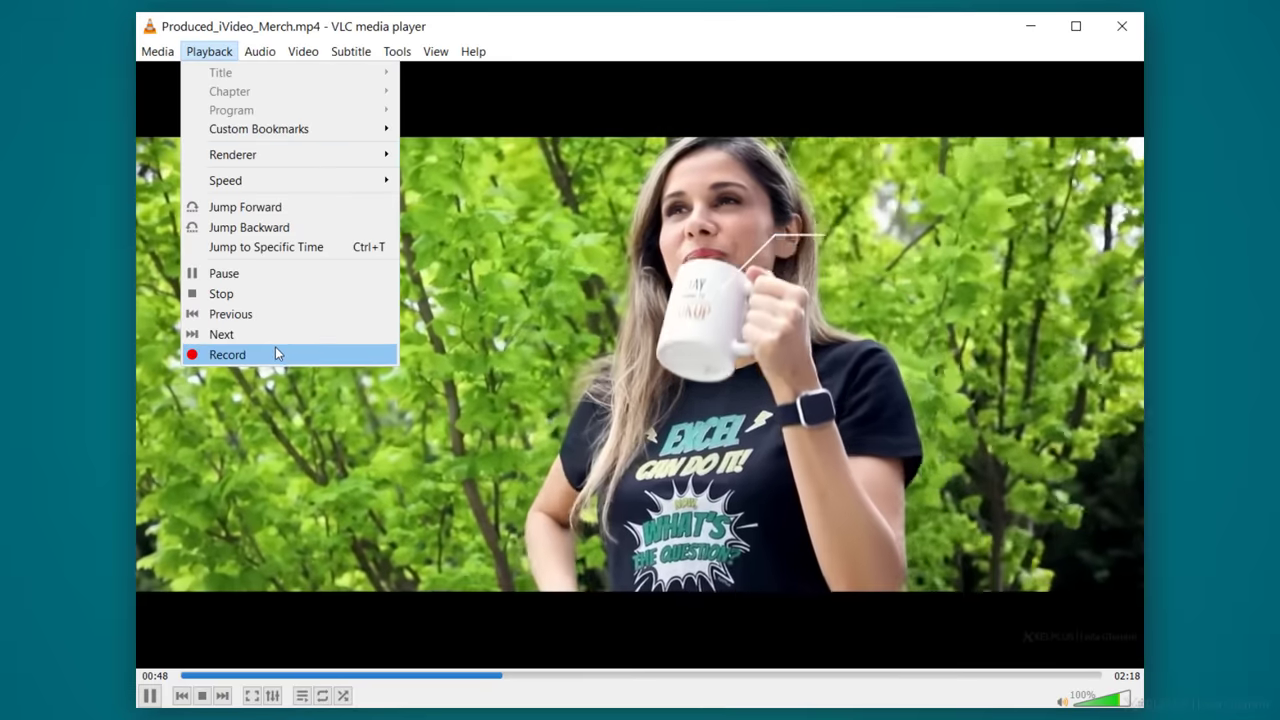
{"action": "left_click", "coordinate": [275, 354]}
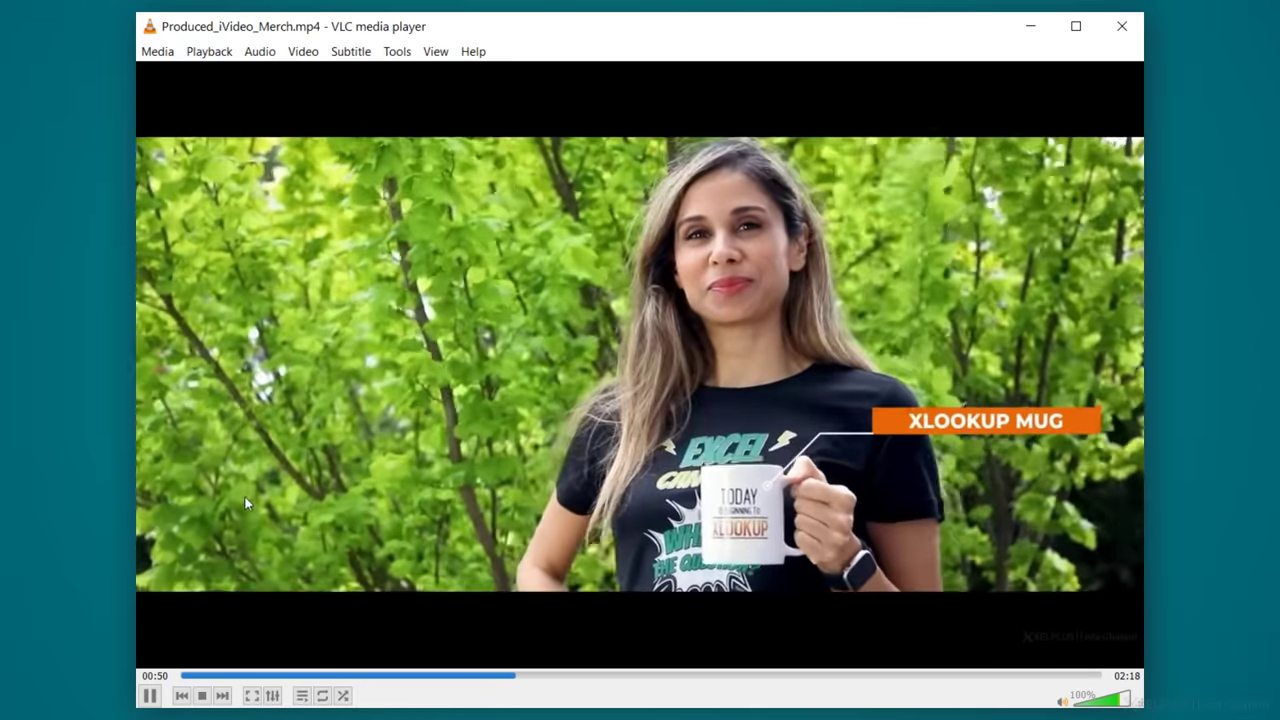